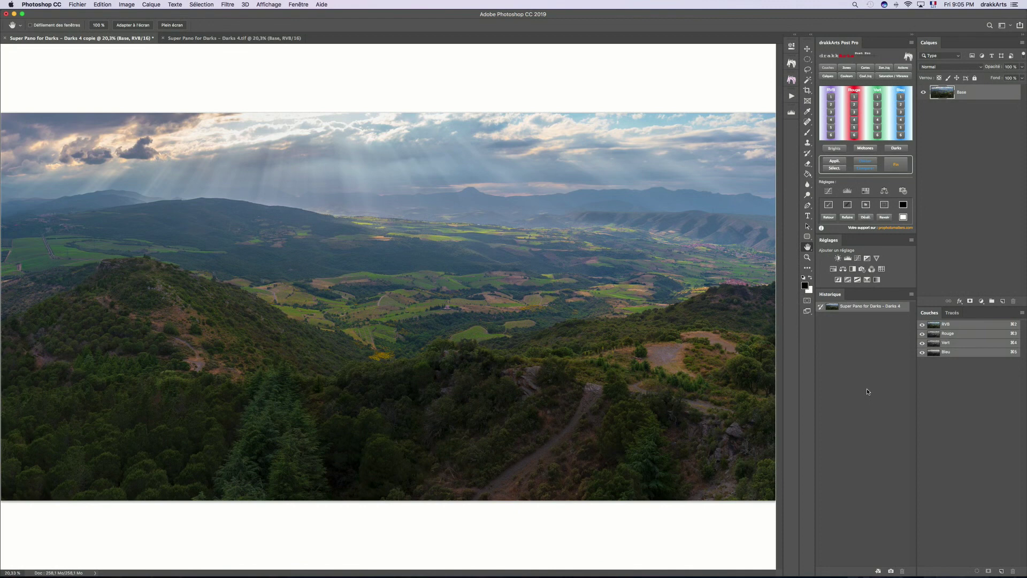
# - Inspect the panorama's vineyards and distant hills at 100% zoom and return to the full image view
pyautogui.doubleClick(807, 257)
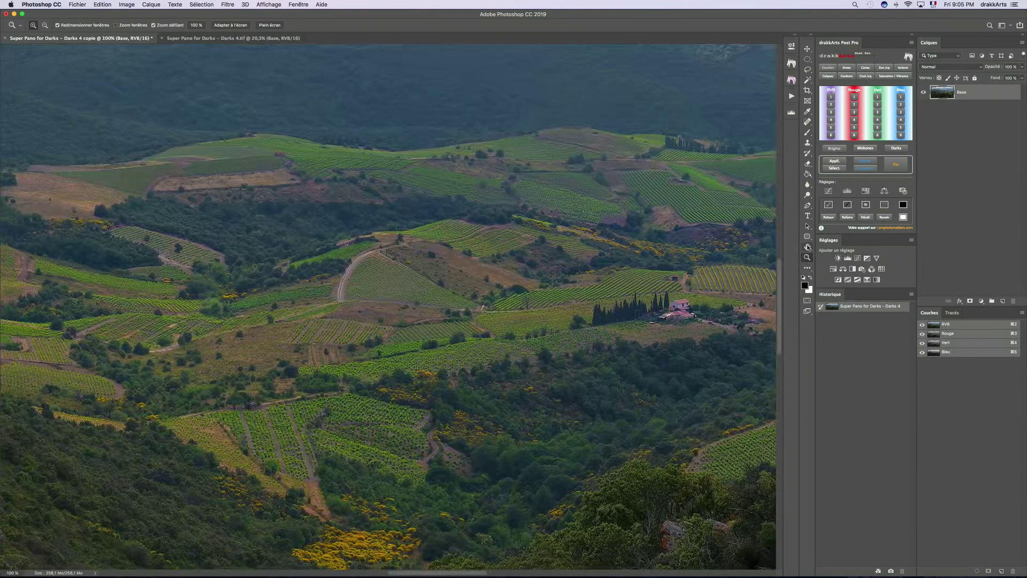
pyautogui.click(809, 247)
pyautogui.moveTo(557, 262)
pyautogui.mouseDown()
pyautogui.moveTo(316, 391)
pyautogui.moveTo(250, 385)
pyautogui.mouseUp()
pyautogui.moveTo(293, 281)
pyautogui.mouseDown()
pyautogui.moveTo(506, 505)
pyautogui.moveTo(647, 573)
pyautogui.moveTo(283, 540)
pyautogui.mouseUp()
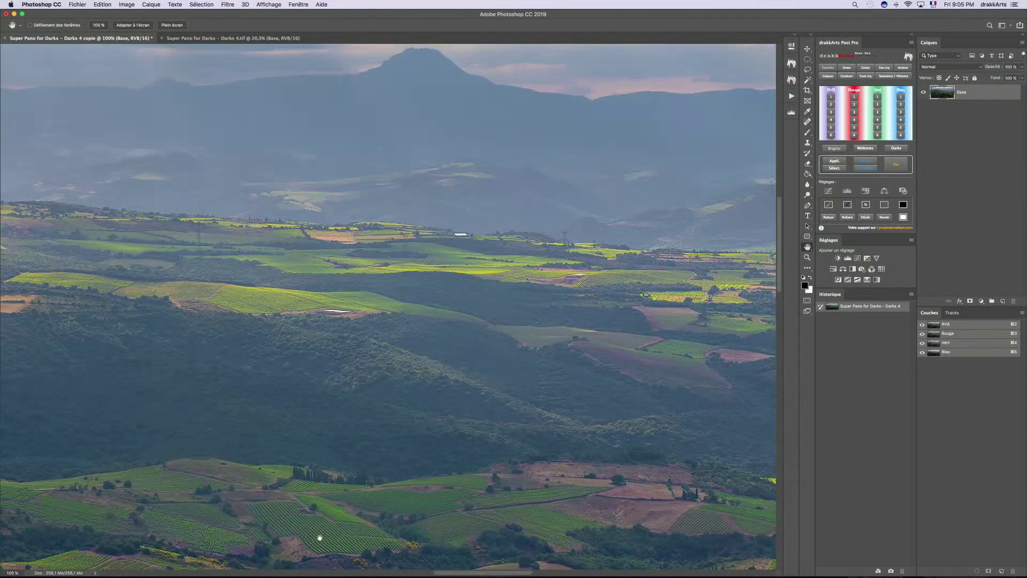
pyautogui.doubleClick(809, 248)
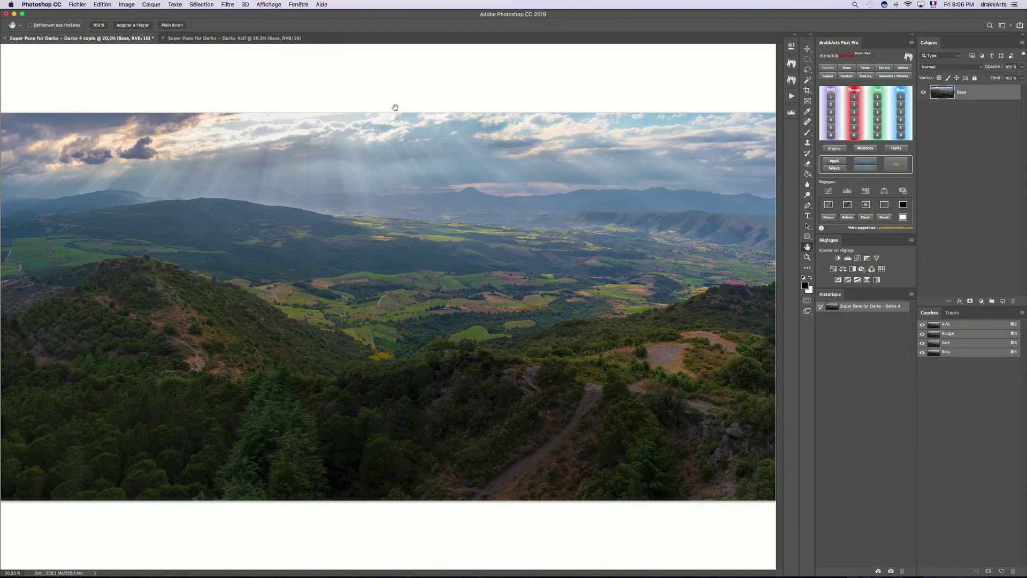
# - Create a new channel with Calculations from the merged Gray channel, inverting Source 1 in Normal mode at 100%, and name it Darks 1
pyautogui.click(129, 5)
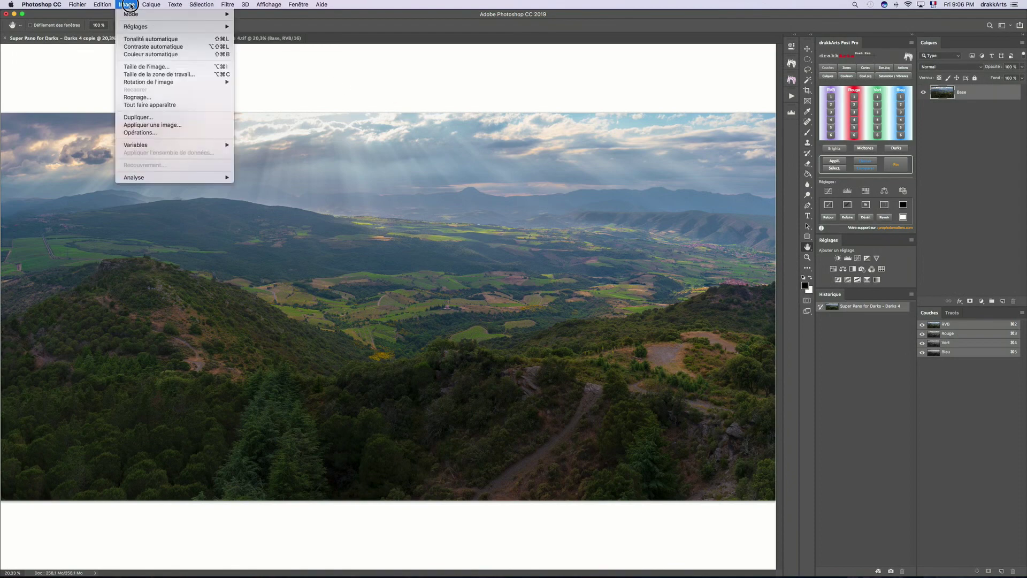
pyautogui.click(143, 133)
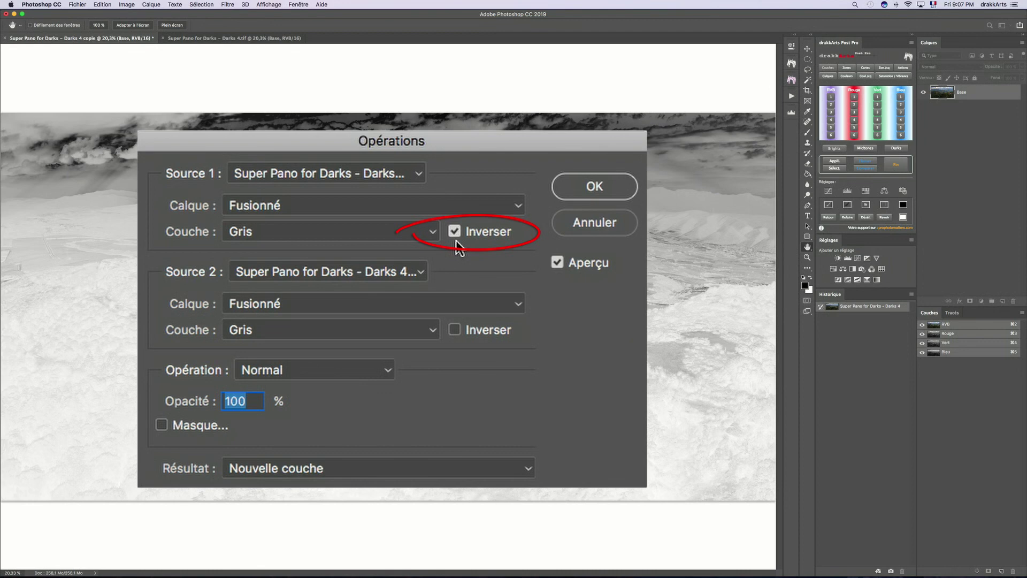
pyautogui.click(601, 185)
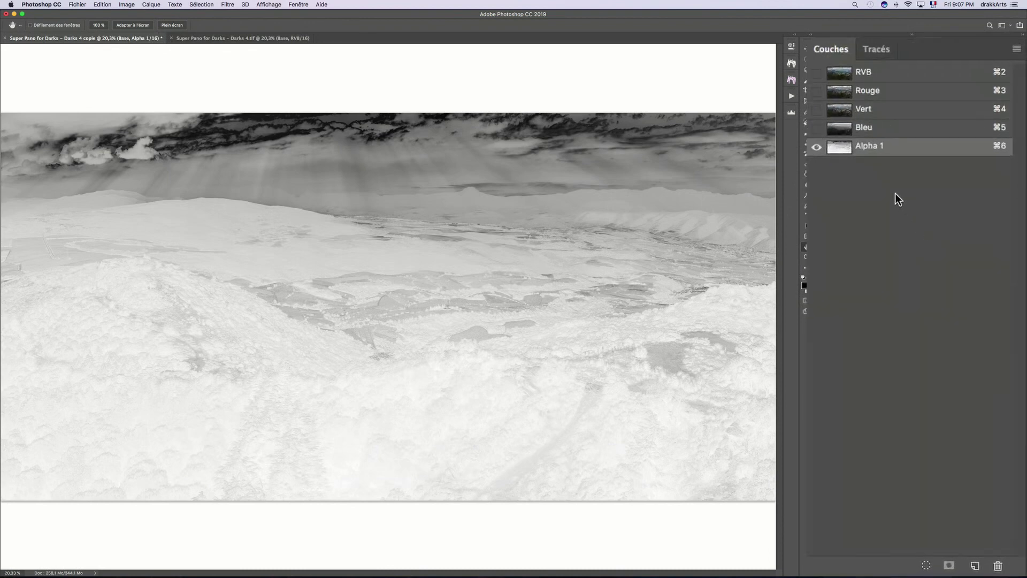
pyautogui.doubleClick(871, 146)
pyautogui.write('Darks 1')
pyautogui.press('Return')
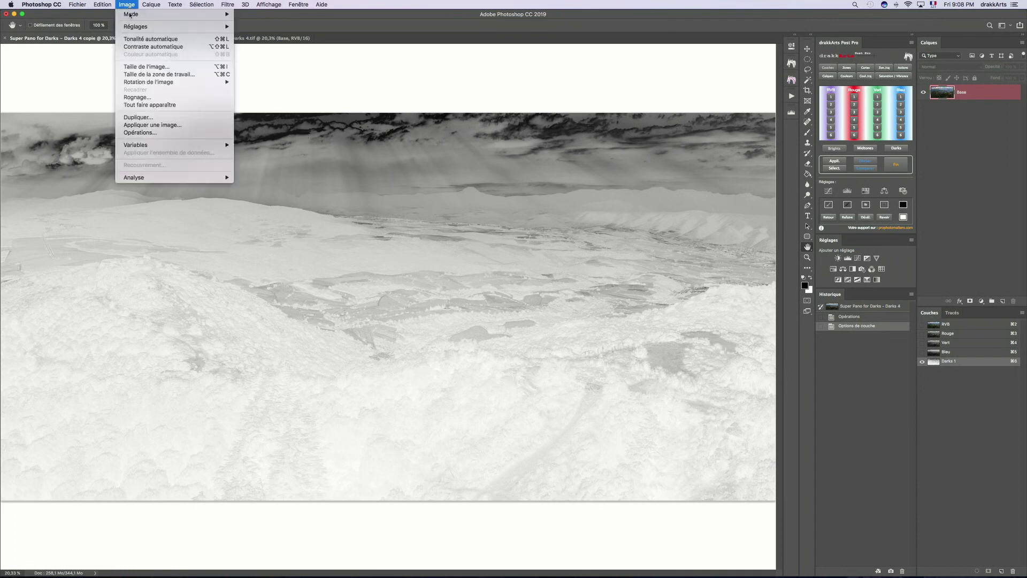
# - Combine Darks 1 with itself in Calculations using Produit (Multiply) at 100% into a new channel named Darks 2
pyautogui.click(145, 133)
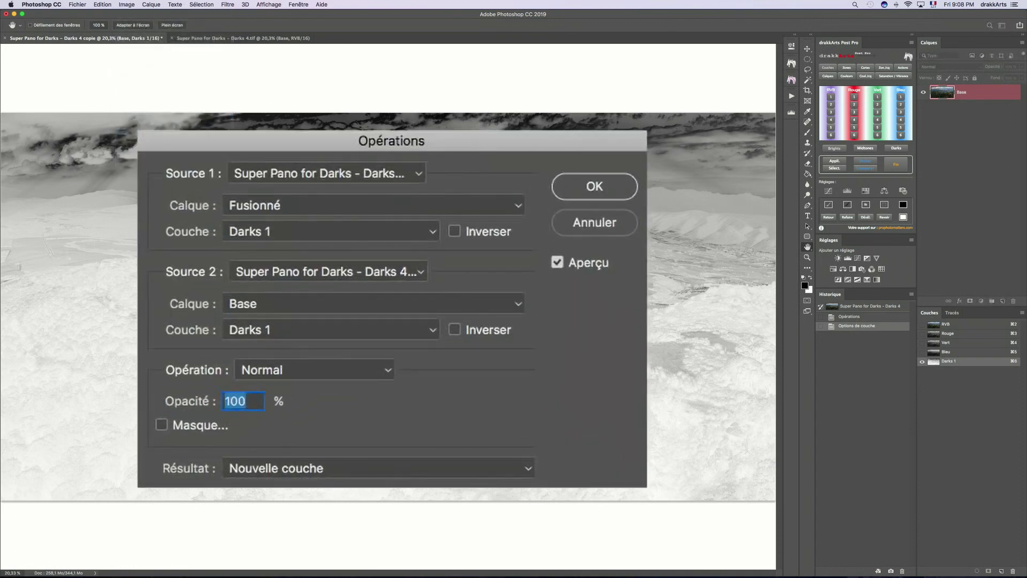
pyautogui.click(349, 372)
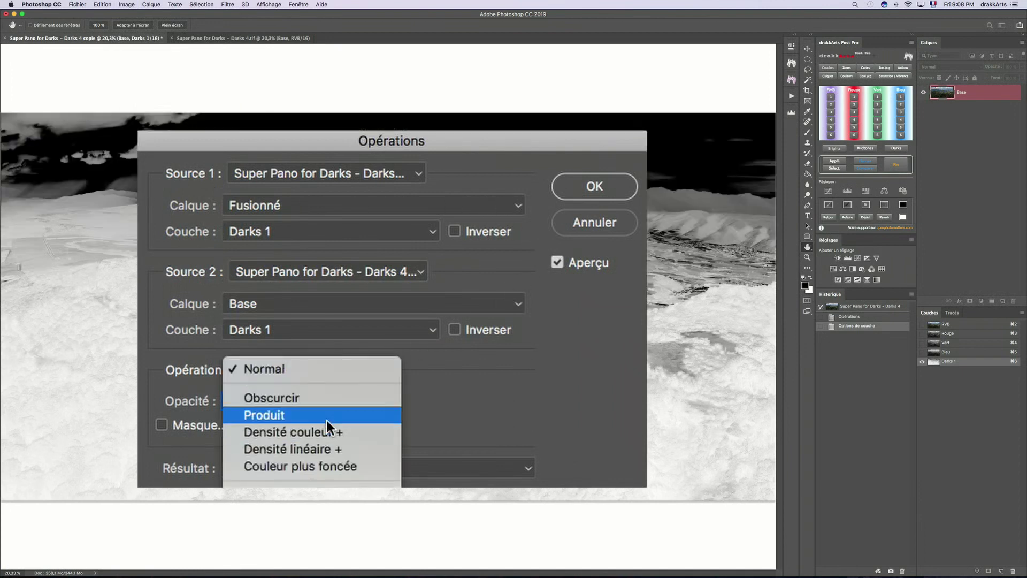
pyautogui.click(326, 415)
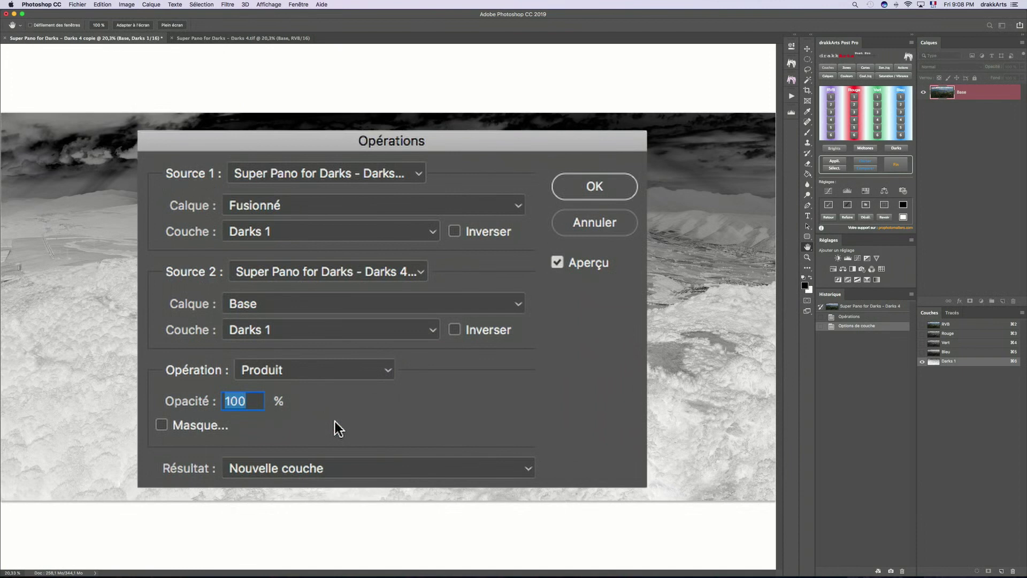
pyautogui.click(607, 191)
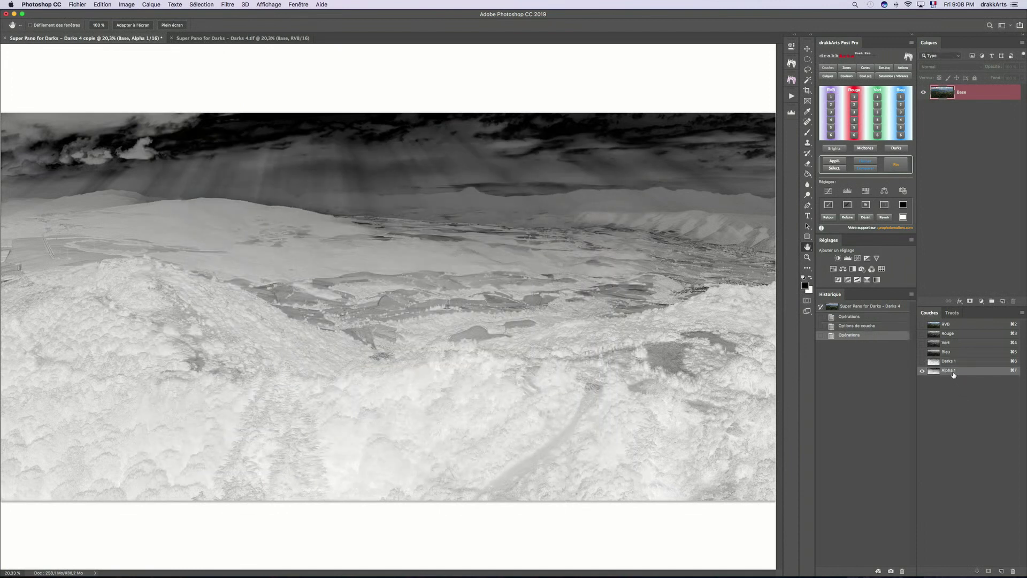
pyautogui.doubleClick(950, 370)
pyautogui.write('D')
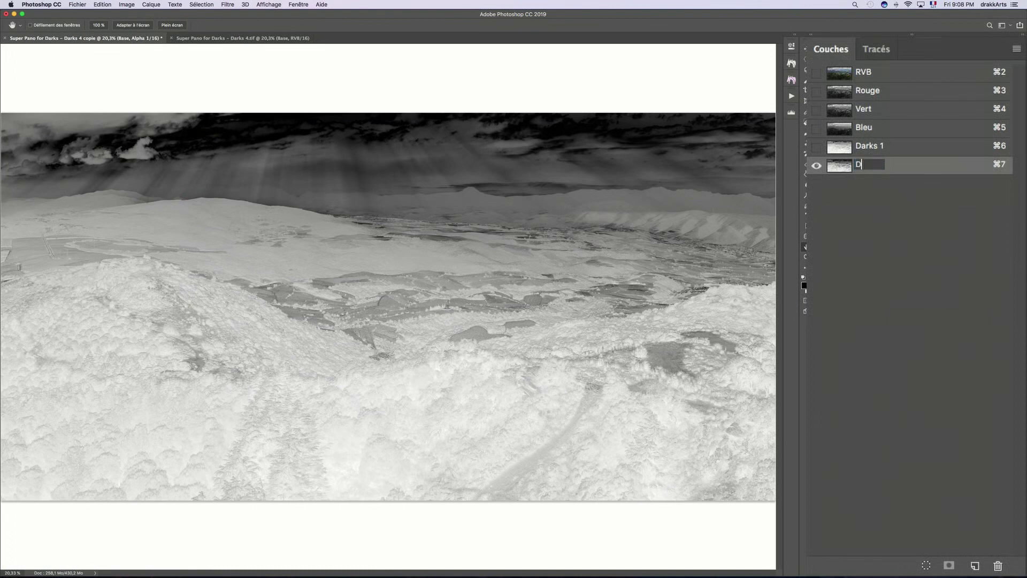
pyautogui.write('arks 2')
pyautogui.press('Return')
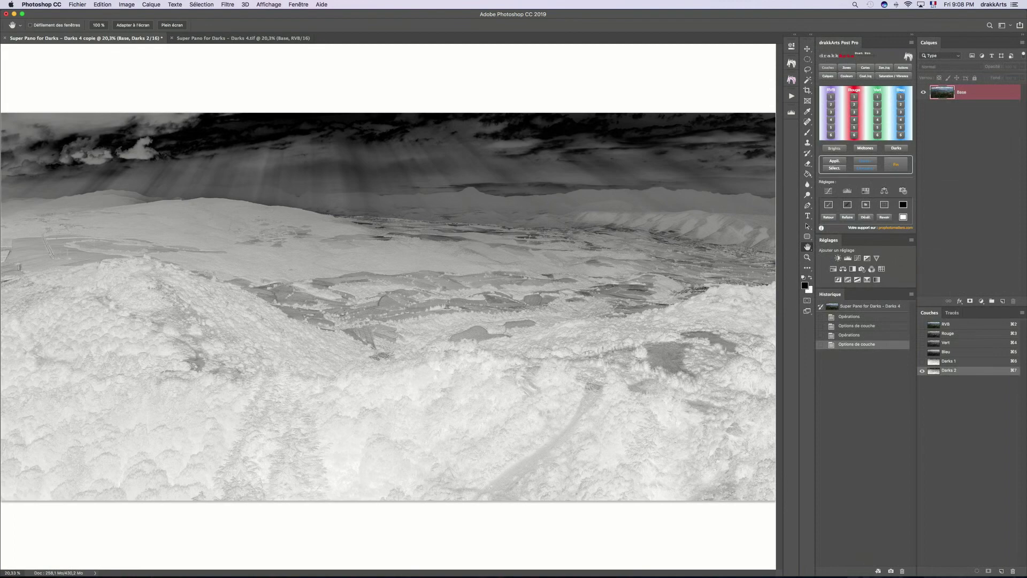
# - Compare the Darks 1 and Darks 2 masks with each other and with the RGB composite
pyautogui.click(939, 362)
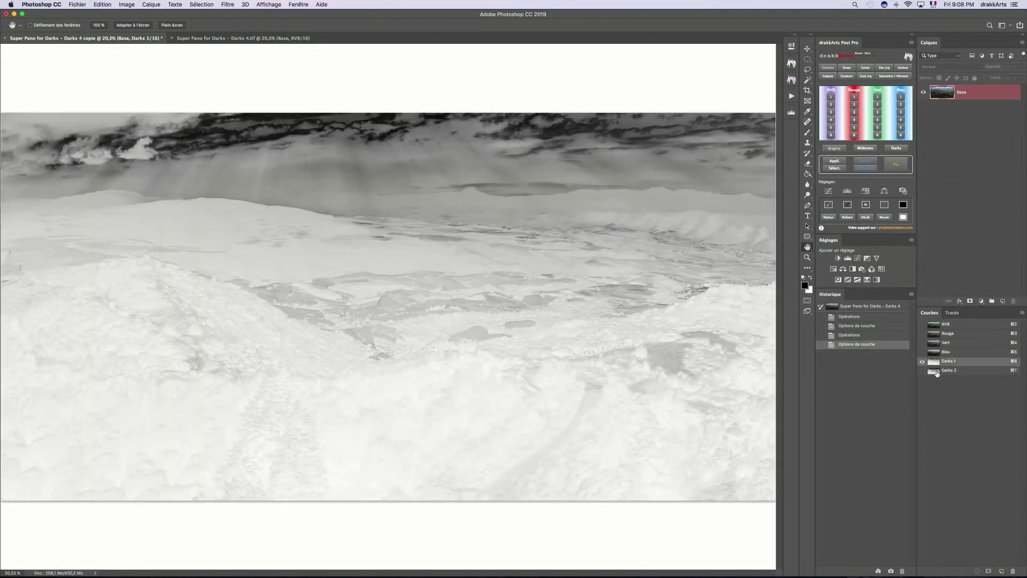
pyautogui.click(937, 372)
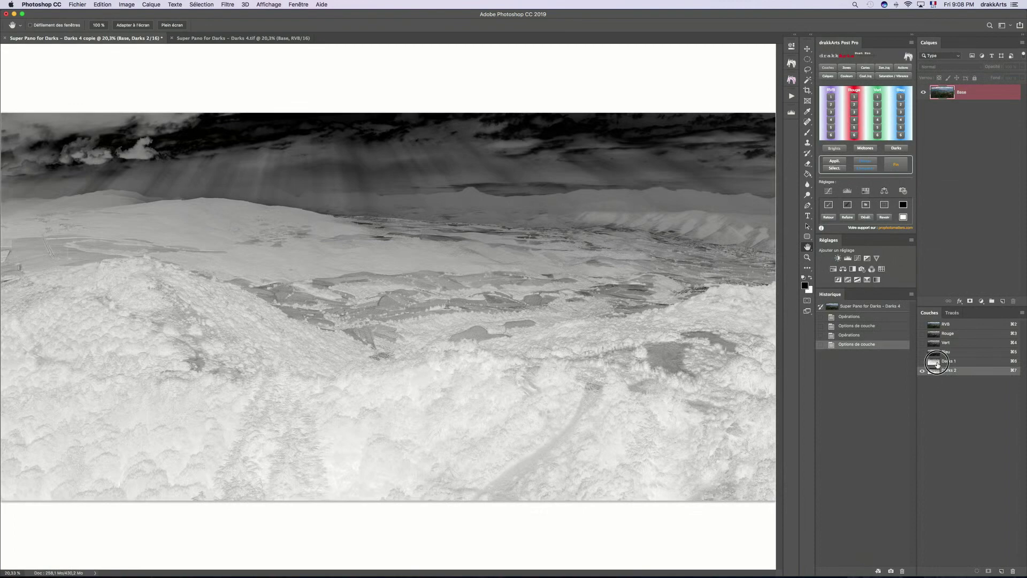
pyautogui.click(937, 362)
pyautogui.click(936, 371)
pyautogui.click(937, 362)
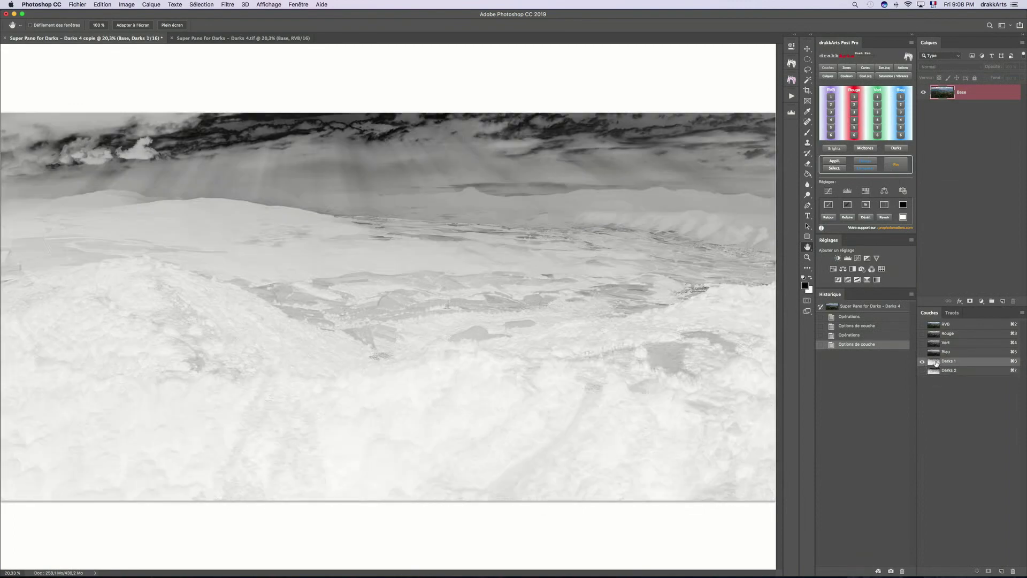
pyautogui.click(935, 371)
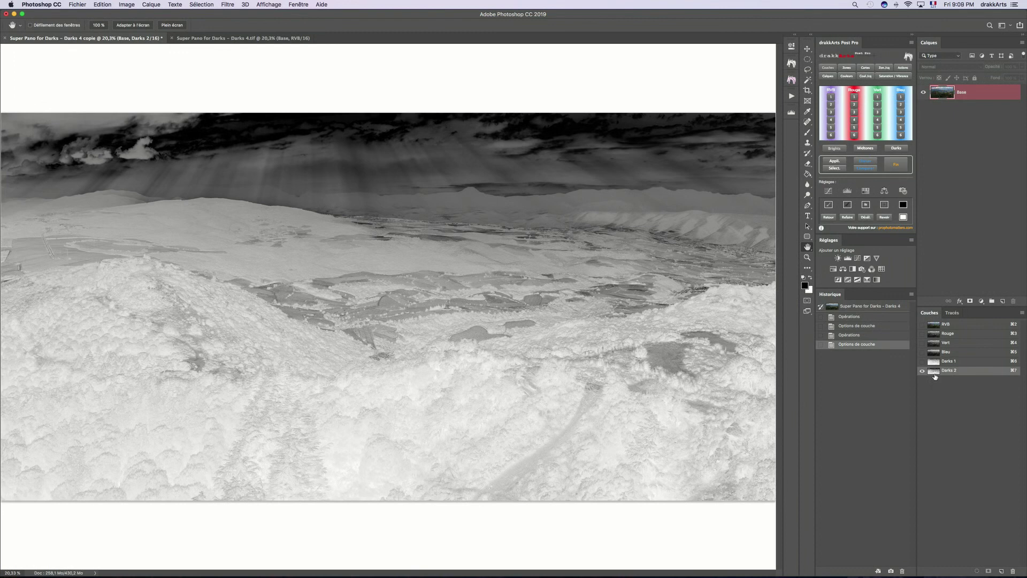
pyautogui.click(937, 328)
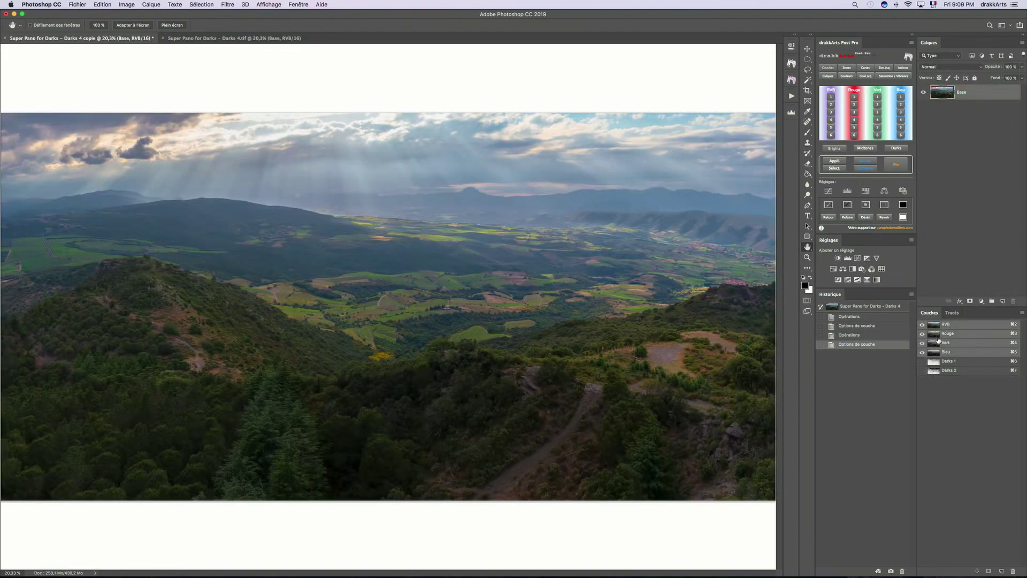
# - Combine Darks 2 with itself in Calculations using Produit (Multiply) at 100% into a new channel named Darks 3
pyautogui.click(933, 371)
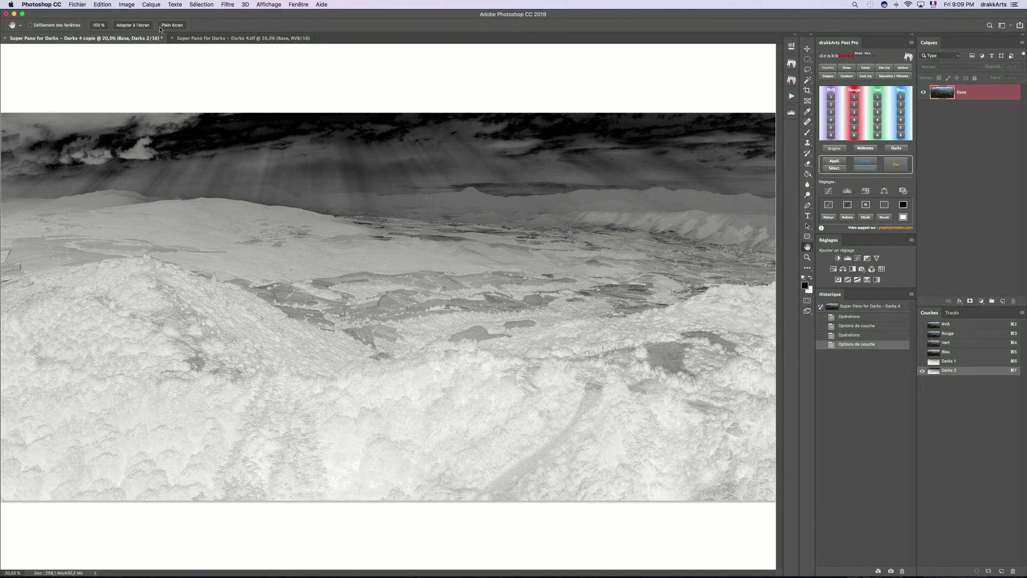
pyautogui.click(133, 6)
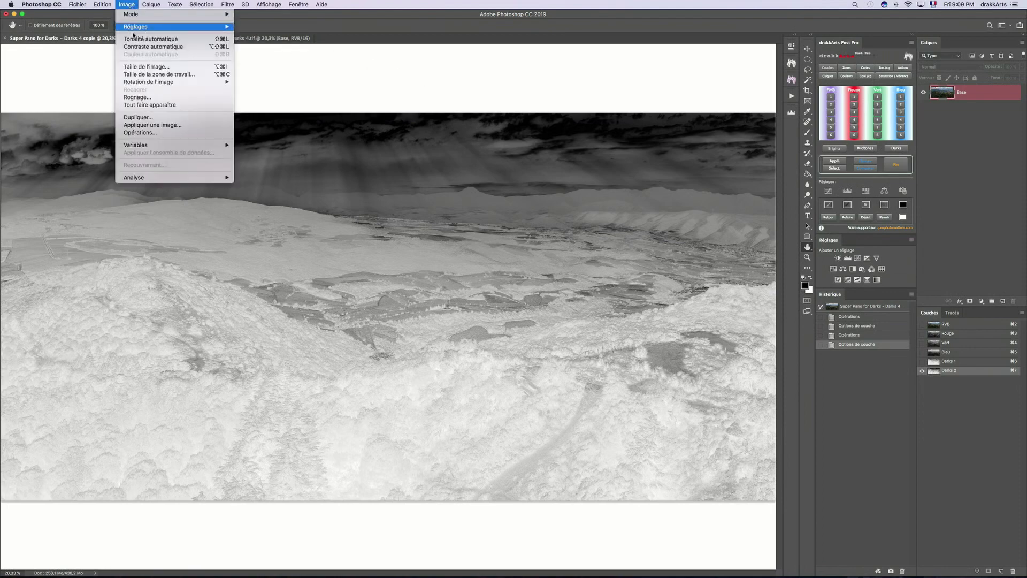
pyautogui.click(153, 131)
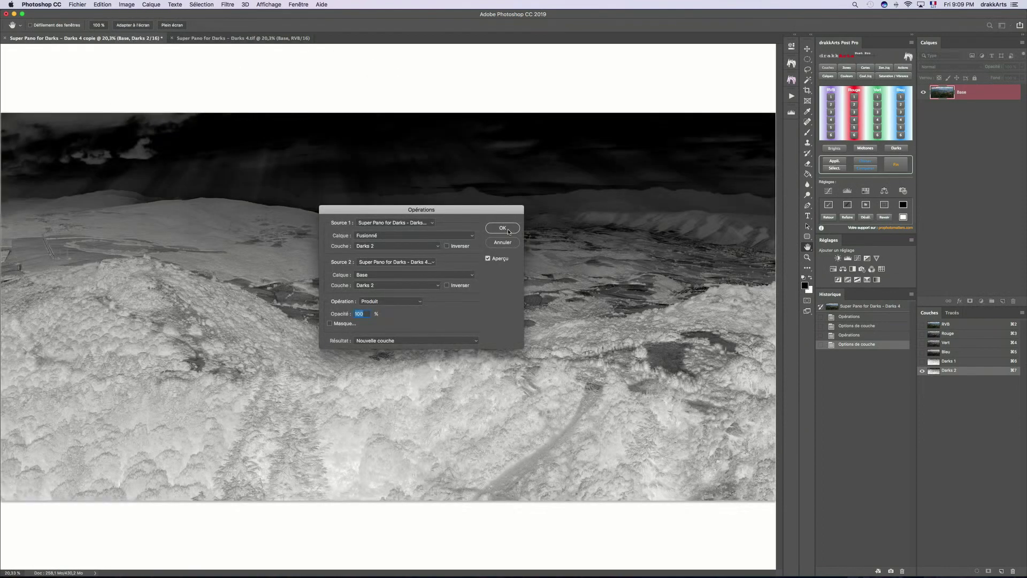
pyautogui.click(502, 229)
pyautogui.doubleClick(955, 380)
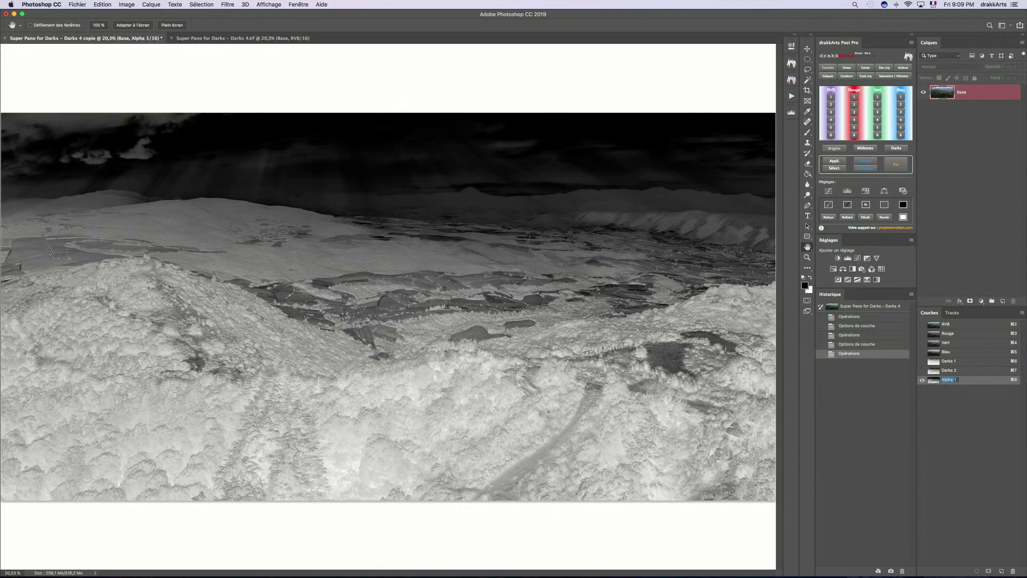
pyautogui.write('Darks 3')
pyautogui.press('Return')
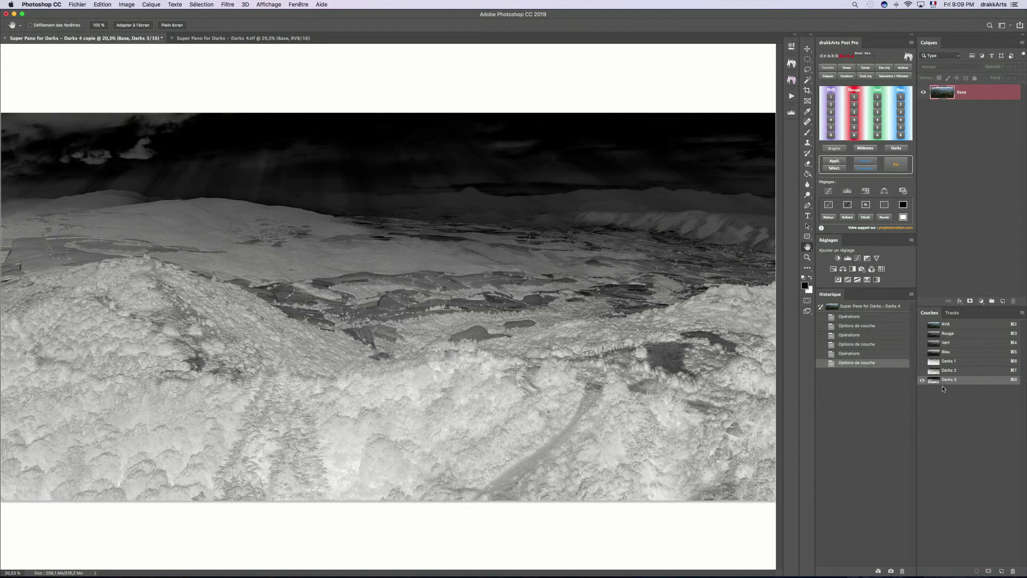
# - Run Calculations on Darks 3 to produce a more restricted shadow channel and name it Darks 4
pyautogui.click(128, 5)
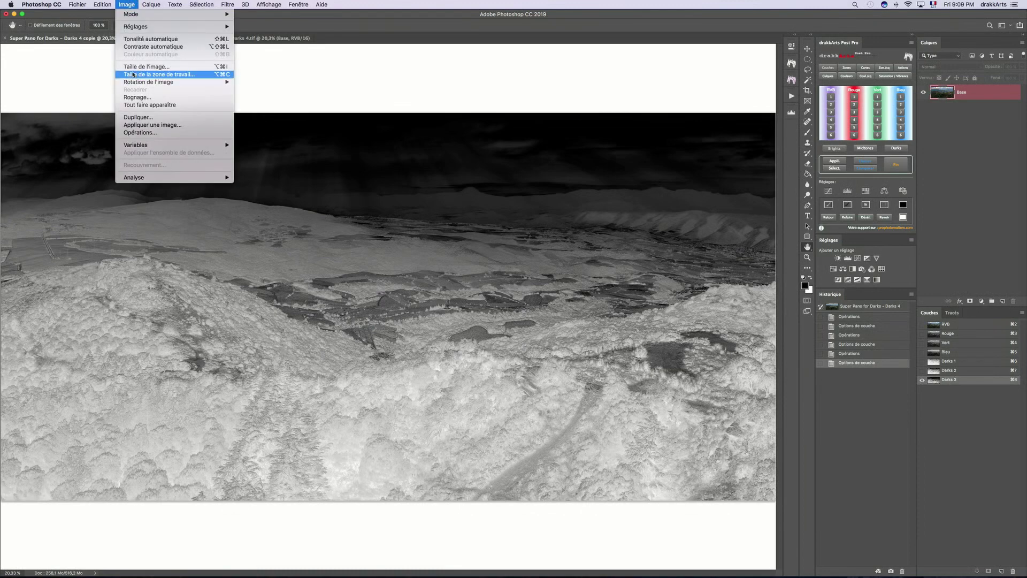
pyautogui.click(140, 132)
pyautogui.click(499, 228)
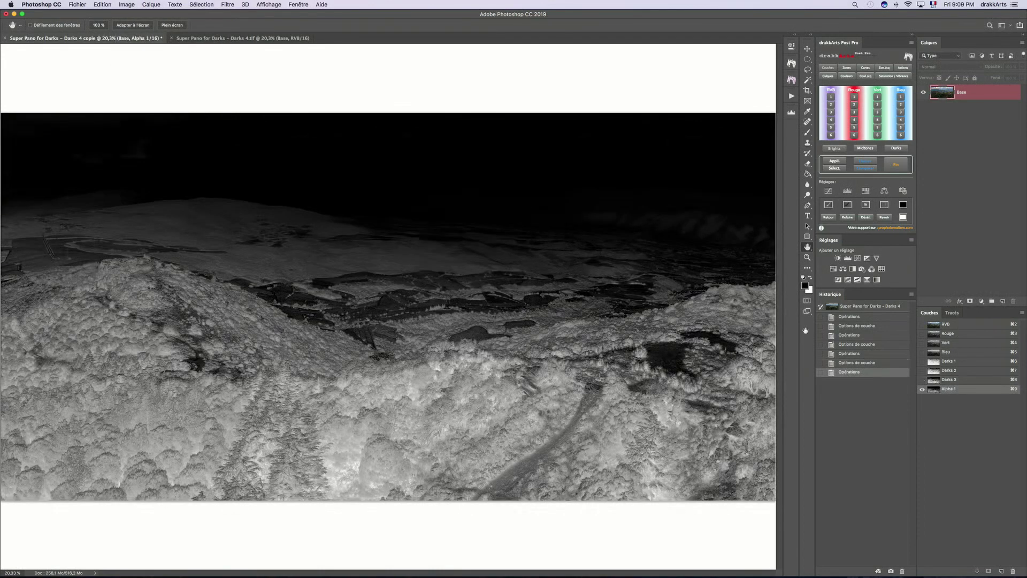
pyautogui.doubleClick(952, 390)
pyautogui.write('Darks 4')
pyautogui.press('Return')
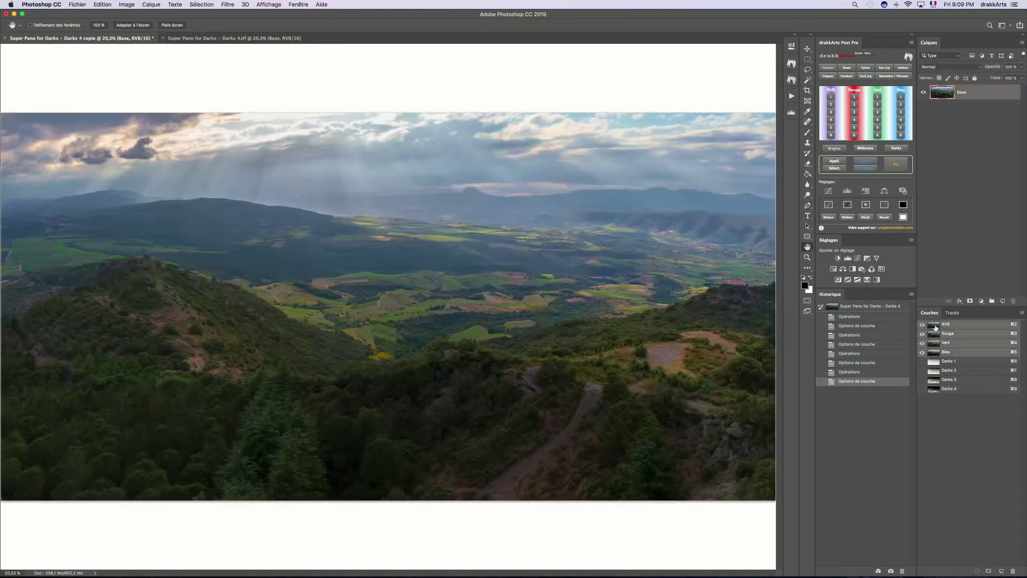
# - Compare the Darks 4 mask with the RGB composite, checking the bare ground areas on both hillsides
pyautogui.click(936, 326)
pyautogui.click(935, 389)
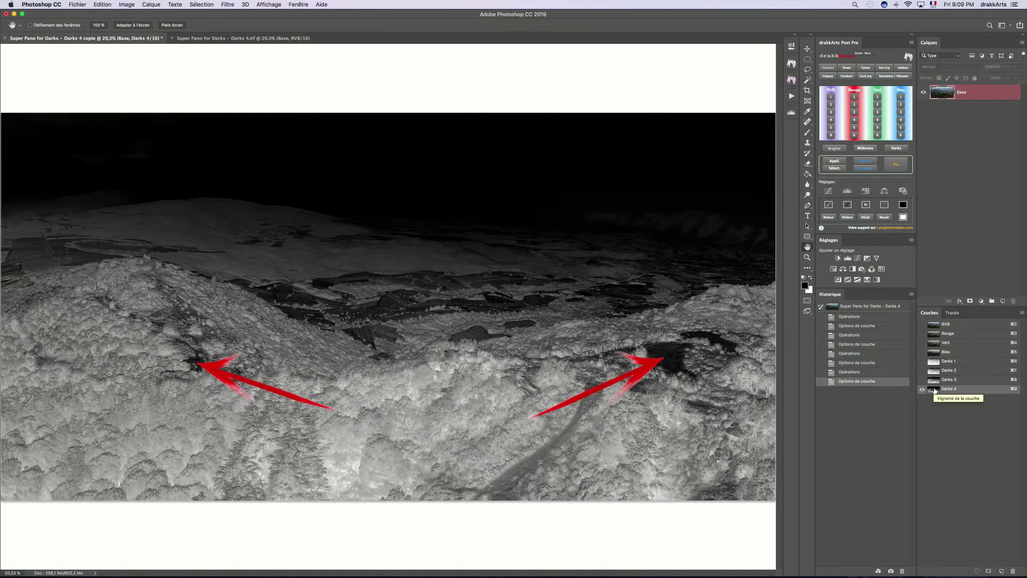
pyautogui.click(937, 325)
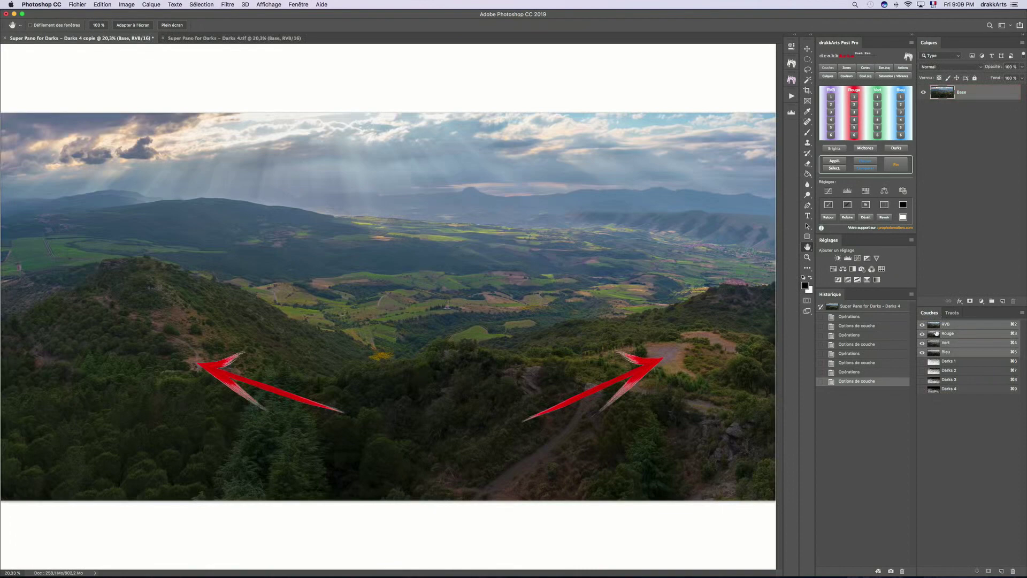
pyautogui.click(934, 390)
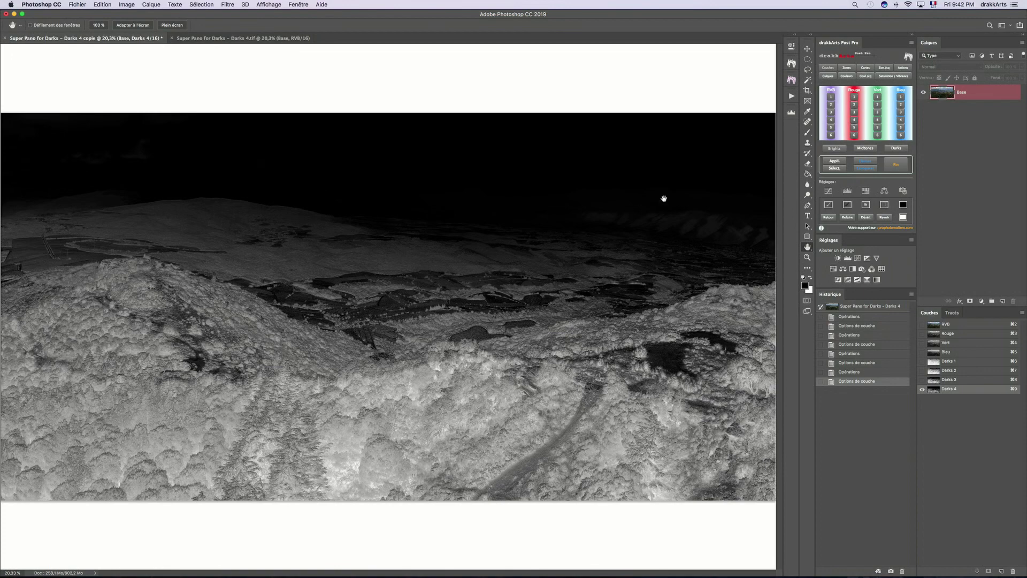
# - Load the Darks 4 channel as a new selection on the Base layer and add a Brightness/Contrast adjustment layer masked by it
pyautogui.click(943, 96)
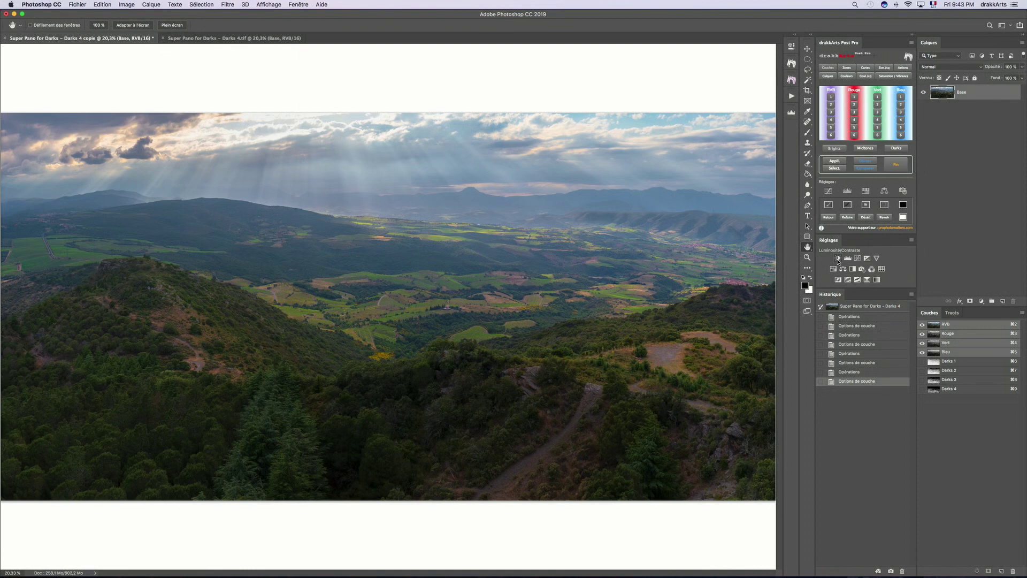
pyautogui.click(202, 5)
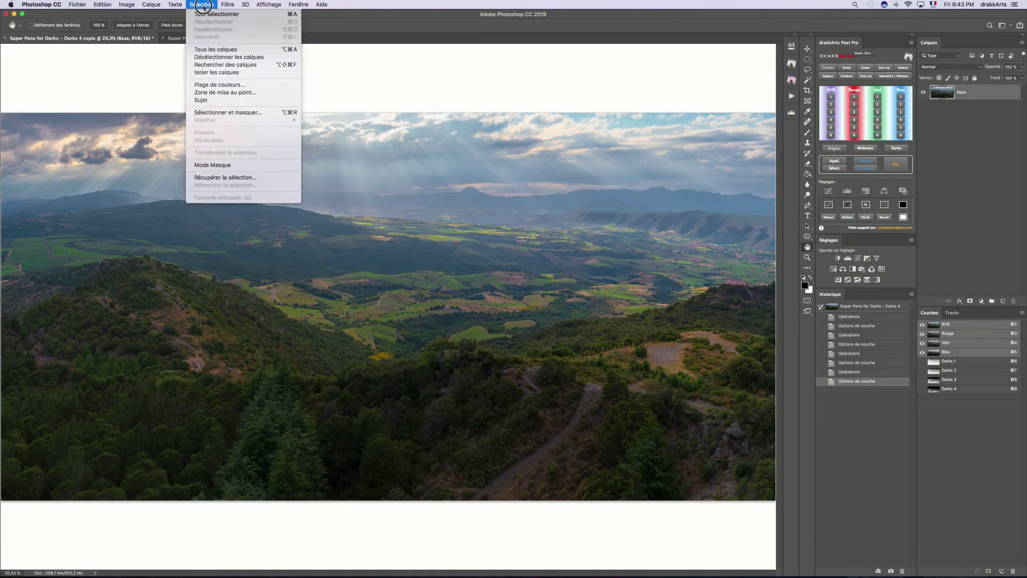
pyautogui.click(287, 177)
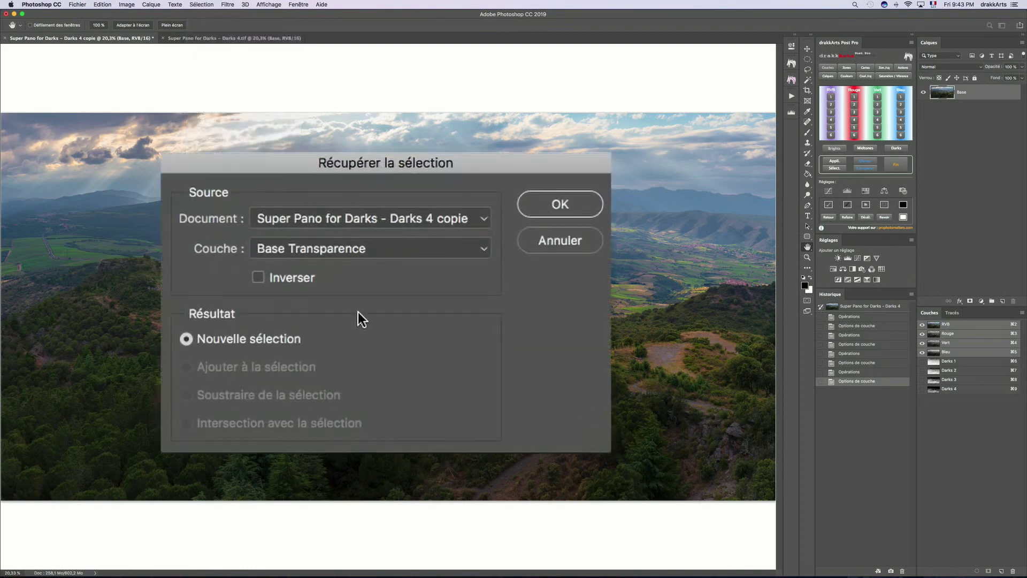
pyautogui.click(349, 251)
pyautogui.click(312, 329)
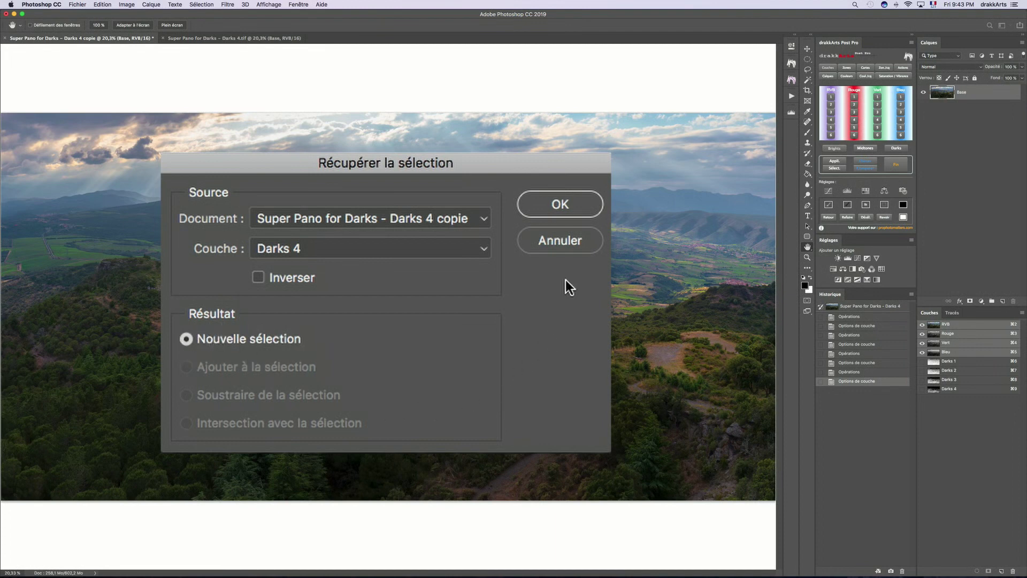
pyautogui.click(560, 204)
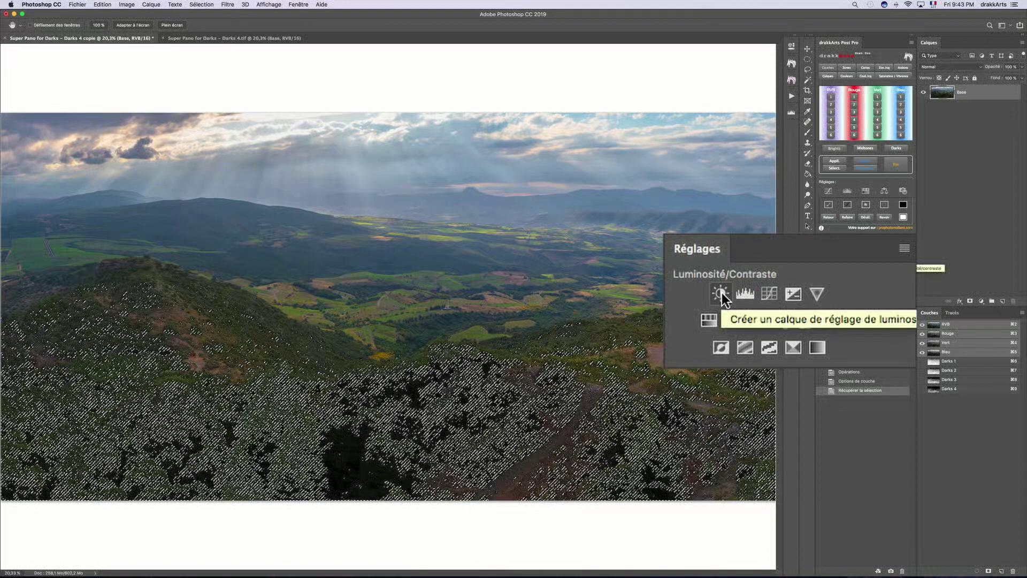
pyautogui.click(720, 293)
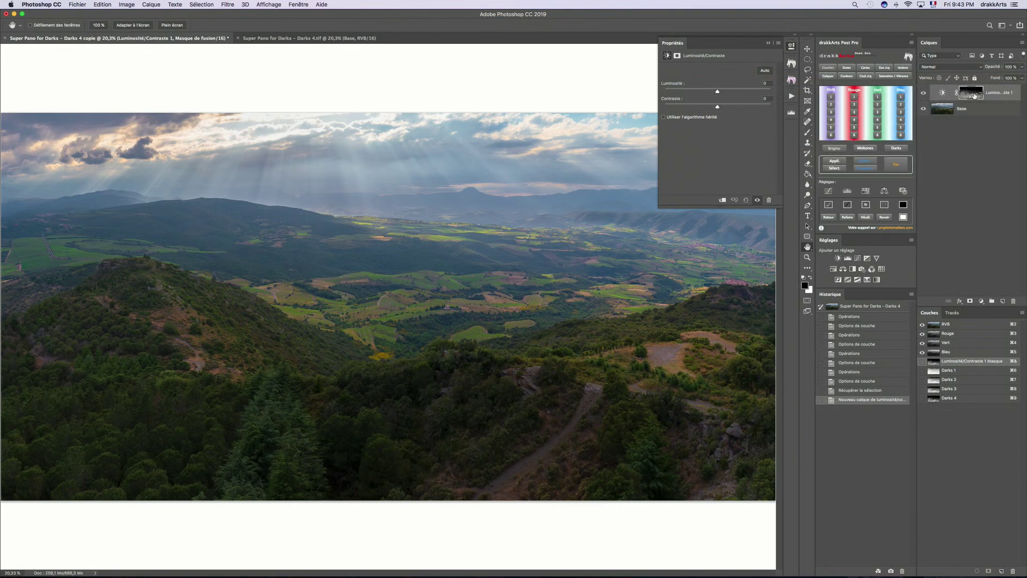
# - Compare the Brightness/Contrast layer's Darks 4 mask with the image by switching repeatedly between the mask view and the normal view
pyautogui.keyDown('alt'); pyautogui.click(972, 95); pyautogui.keyUp('alt')
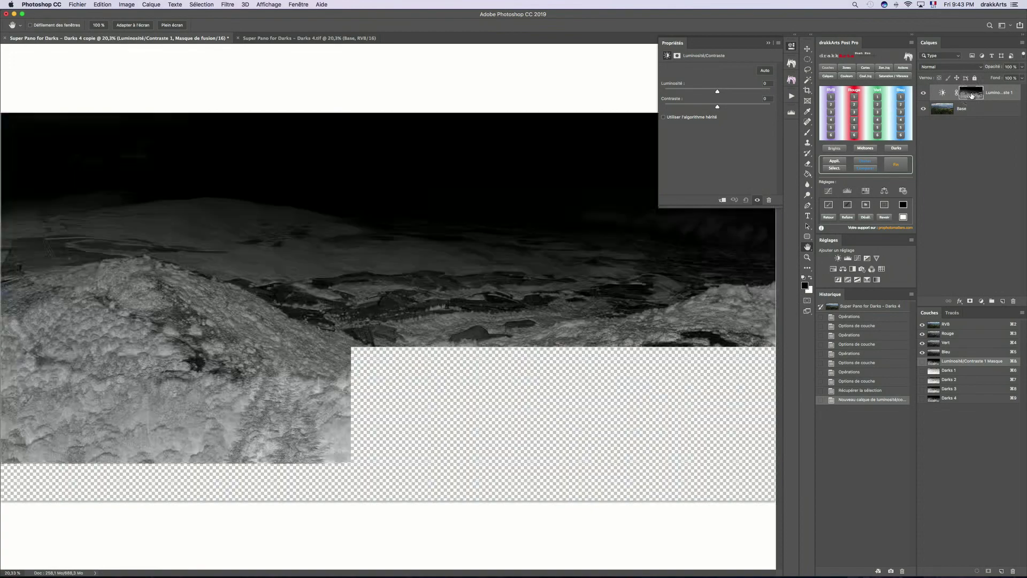
pyautogui.keyDown('alt'); pyautogui.click(971, 95); pyautogui.keyUp('alt')
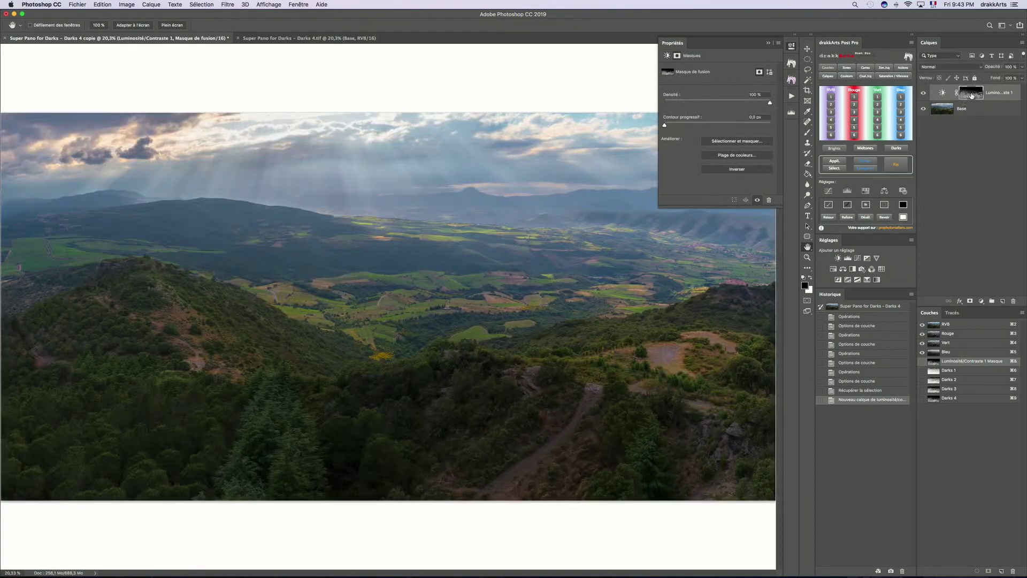
pyautogui.keyDown('alt'); pyautogui.click(972, 95); pyautogui.keyUp('alt')
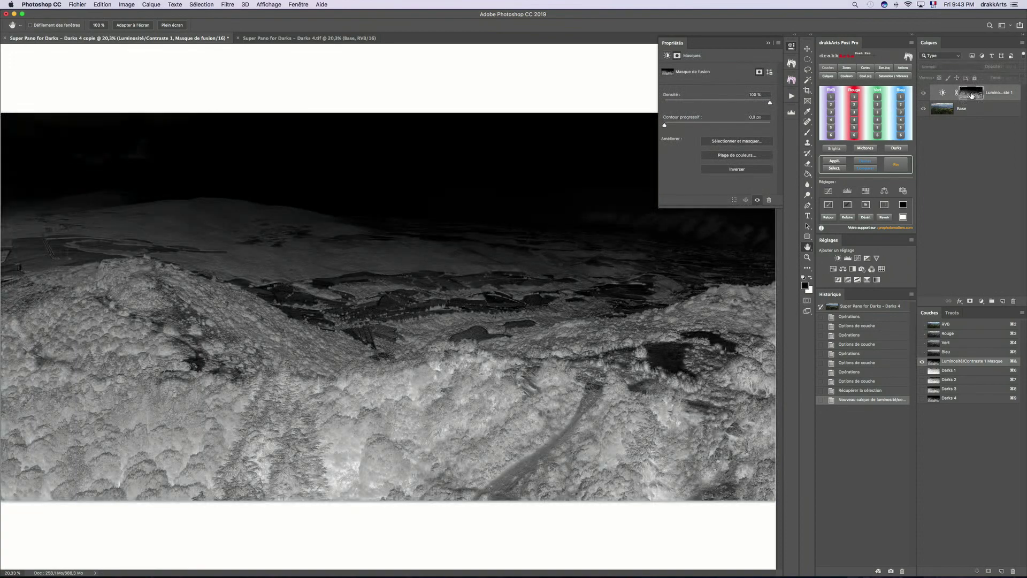
pyautogui.keyDown('alt'); pyautogui.click(972, 95); pyautogui.keyUp('alt')
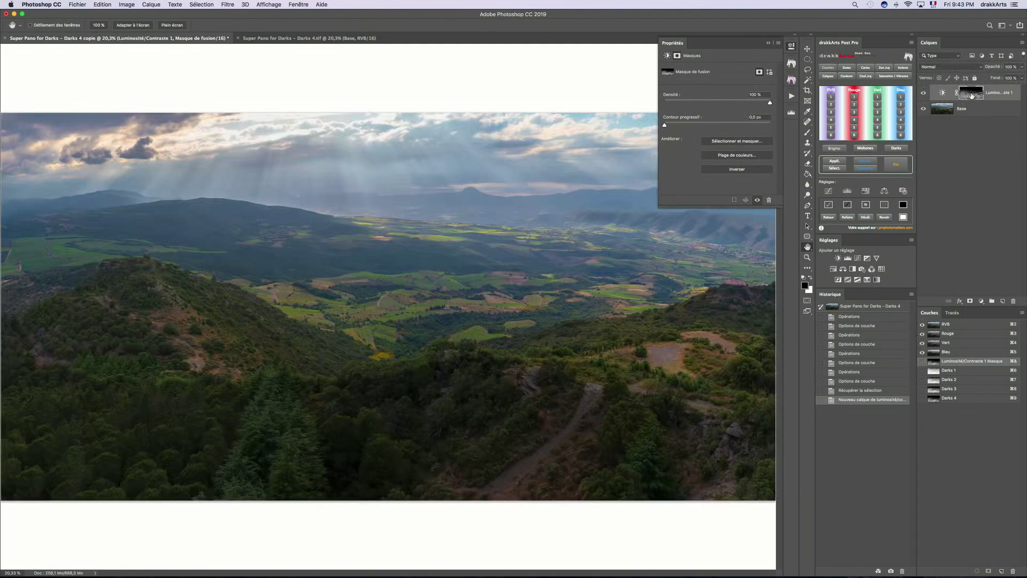
pyautogui.keyDown('alt'); pyautogui.click(972, 96); pyautogui.keyUp('alt')
pyautogui.keyDown('alt'); pyautogui.click(972, 95); pyautogui.keyUp('alt')
# - Set the masked adjustment's Brightness to about 105 and Contrast to about 15, and compare the image with and without it
pyautogui.click(942, 93)
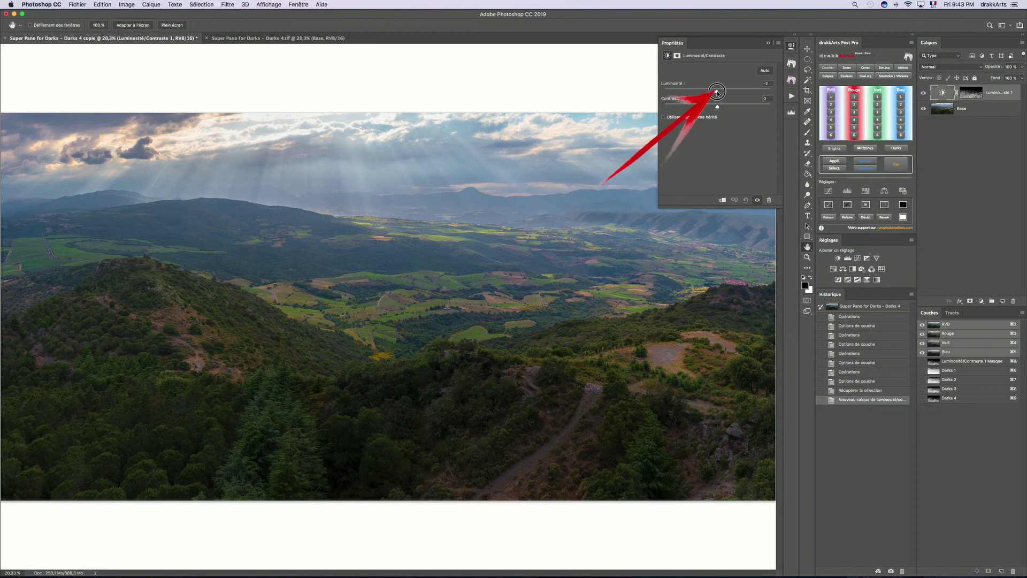
pyautogui.moveTo(717, 93)
pyautogui.mouseDown()
pyautogui.moveTo(755, 93)
pyautogui.moveTo(726, 109)
pyautogui.mouseUp()
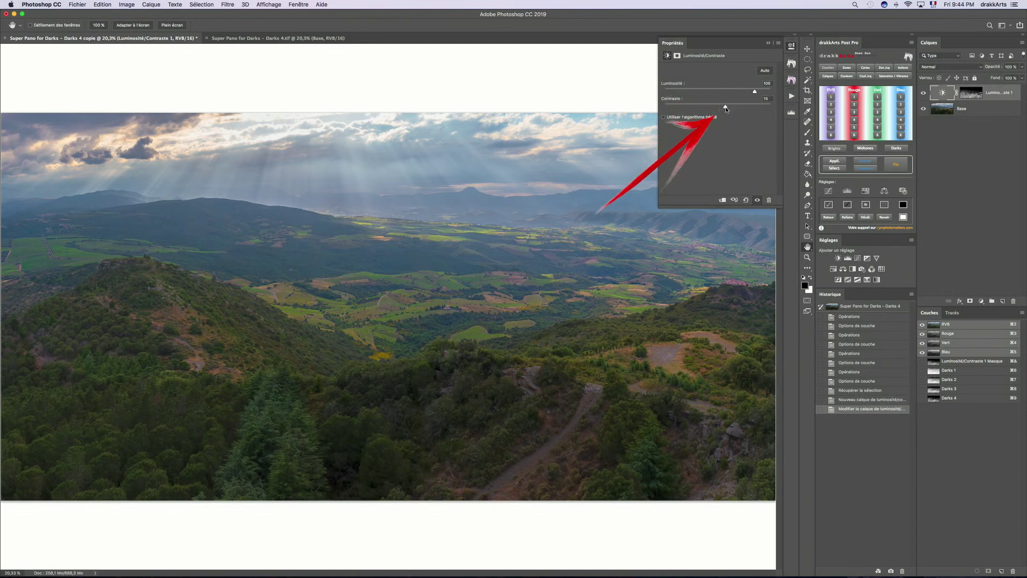
pyautogui.click(792, 47)
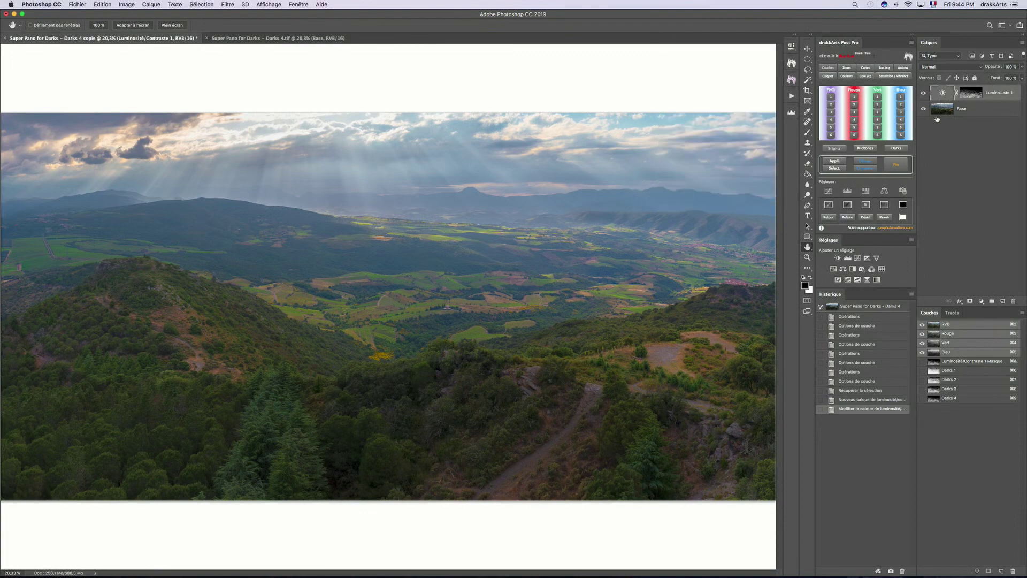
pyautogui.click(923, 93)
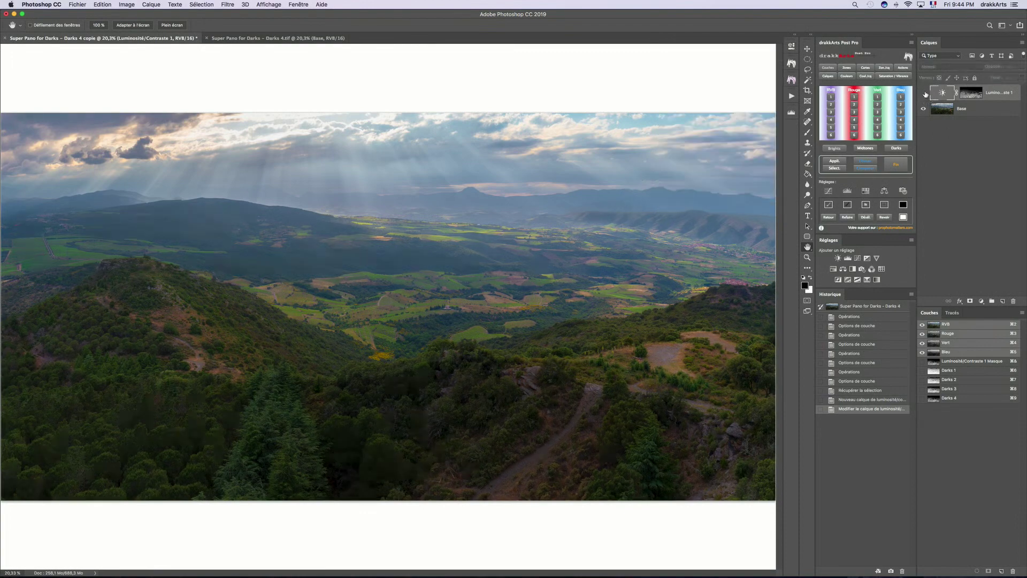
pyautogui.click(924, 93)
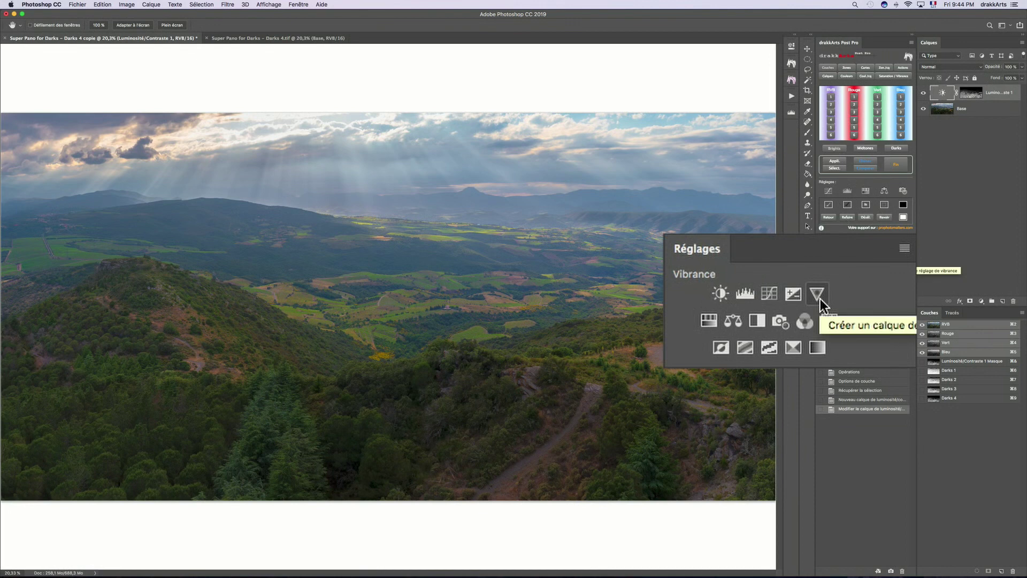
# - Add a Vibrance adjustment layer clipped to the Brightness/Contrast layer and set its Vibrance to +80
pyautogui.click(820, 298)
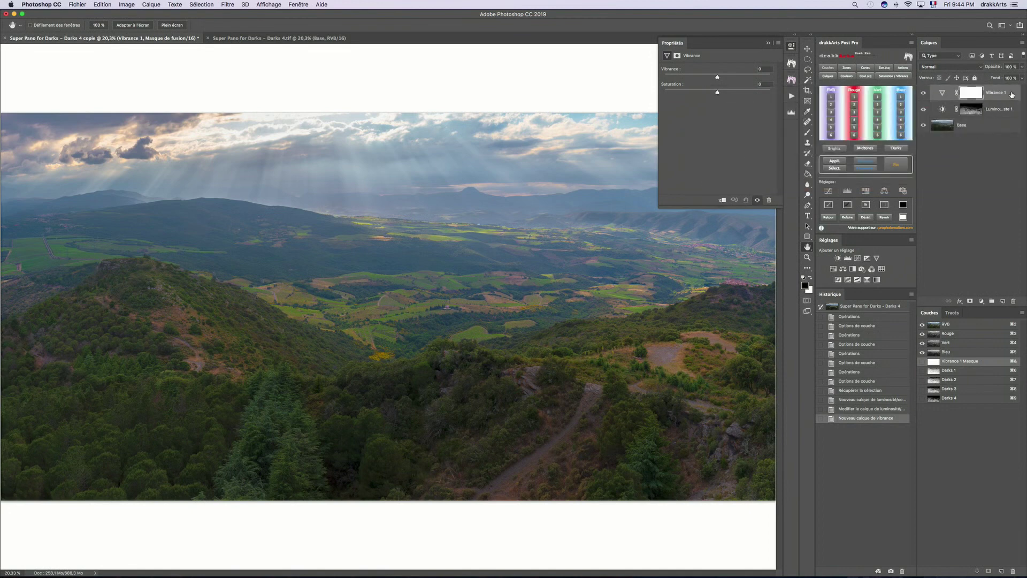
pyautogui.rightClick(1011, 94)
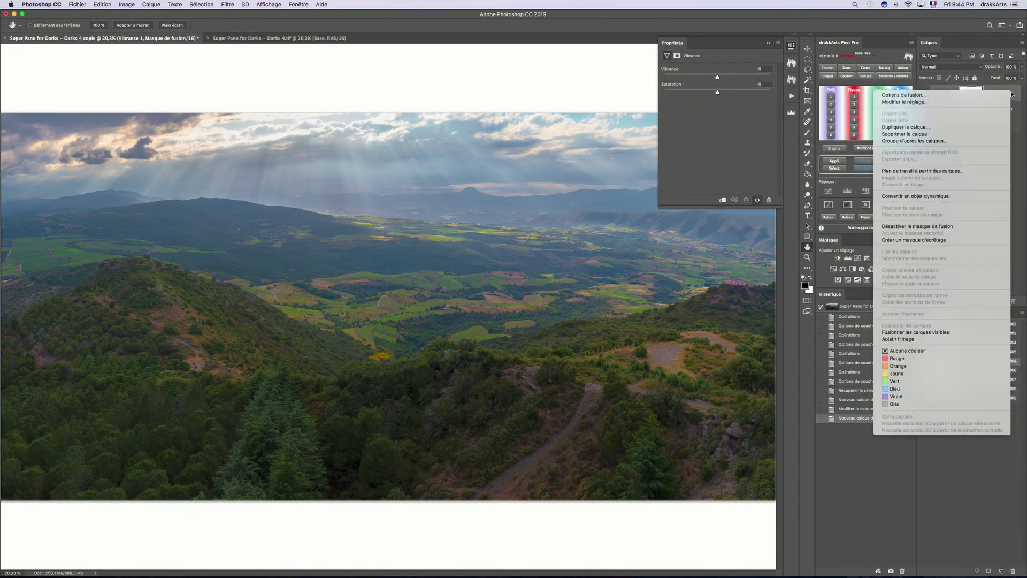
pyautogui.click(948, 240)
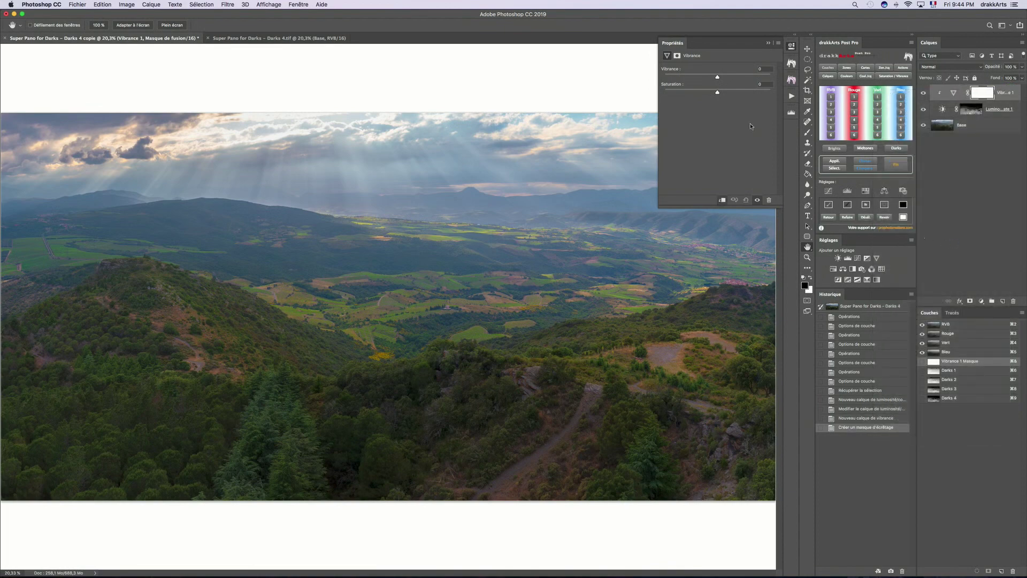
pyautogui.moveTo(719, 78); pyautogui.dragTo(760, 78)
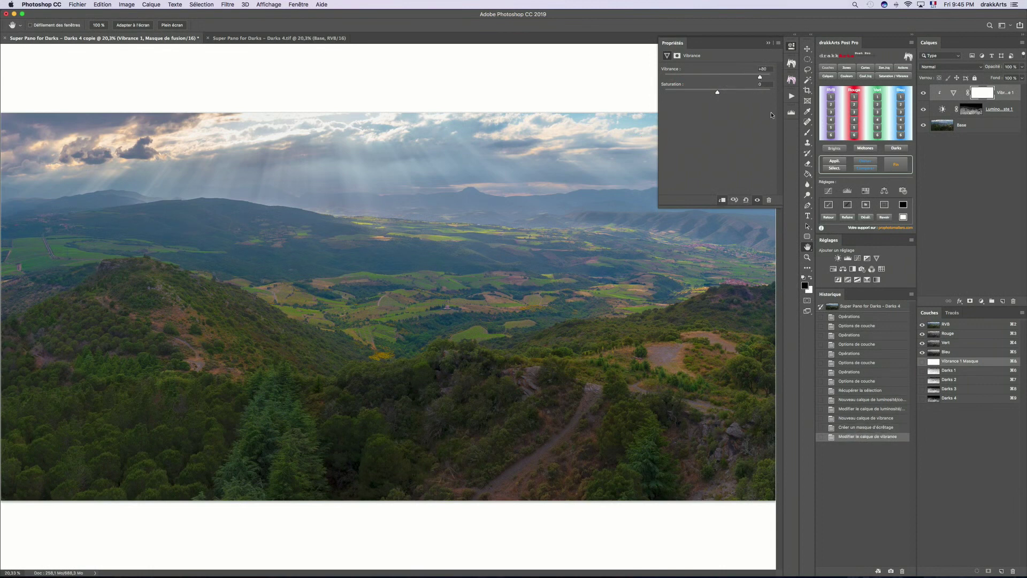
pyautogui.click(792, 47)
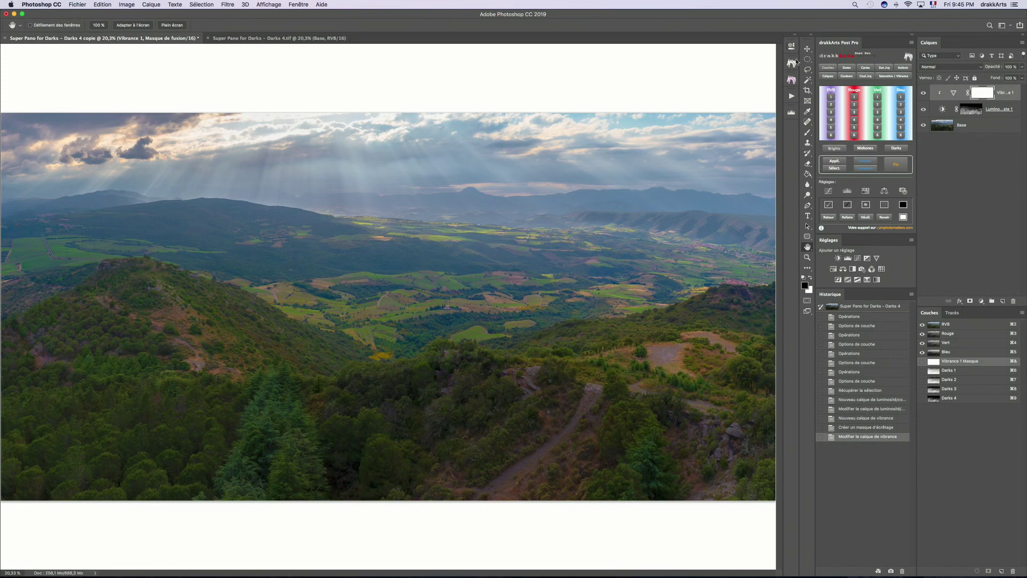
# - Feather the Brightness/Contrast layer's mask to 100.1 px and display the softened mask on its own
pyautogui.click(973, 111)
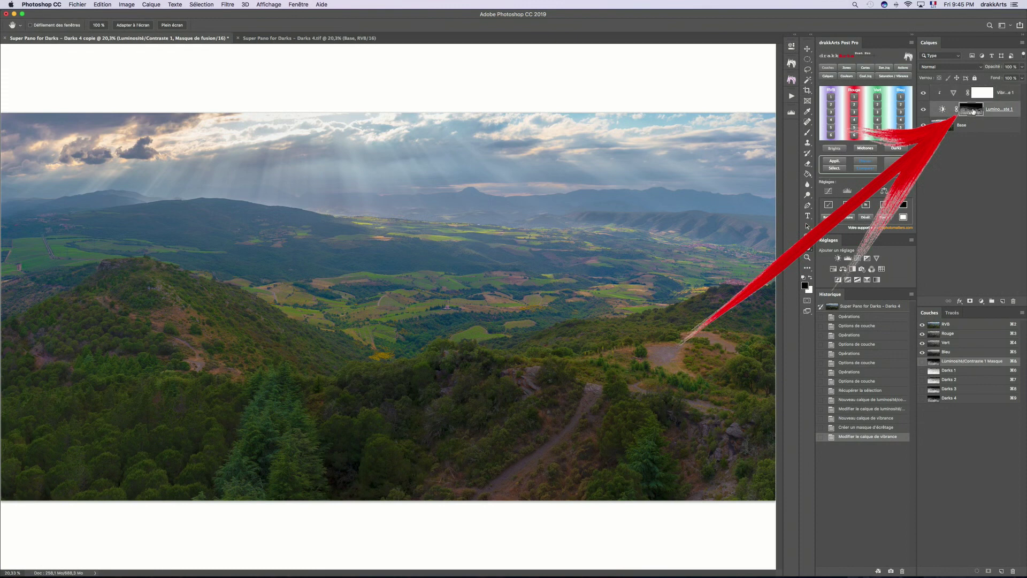
pyautogui.click(791, 47)
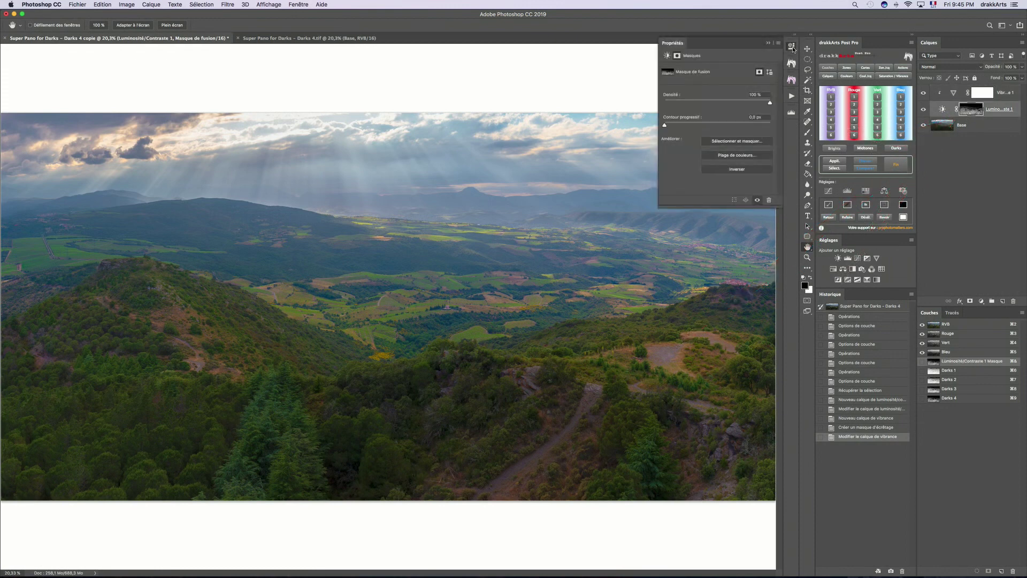
pyautogui.click(664, 126)
pyautogui.moveTo(665, 127); pyautogui.dragTo(731, 127)
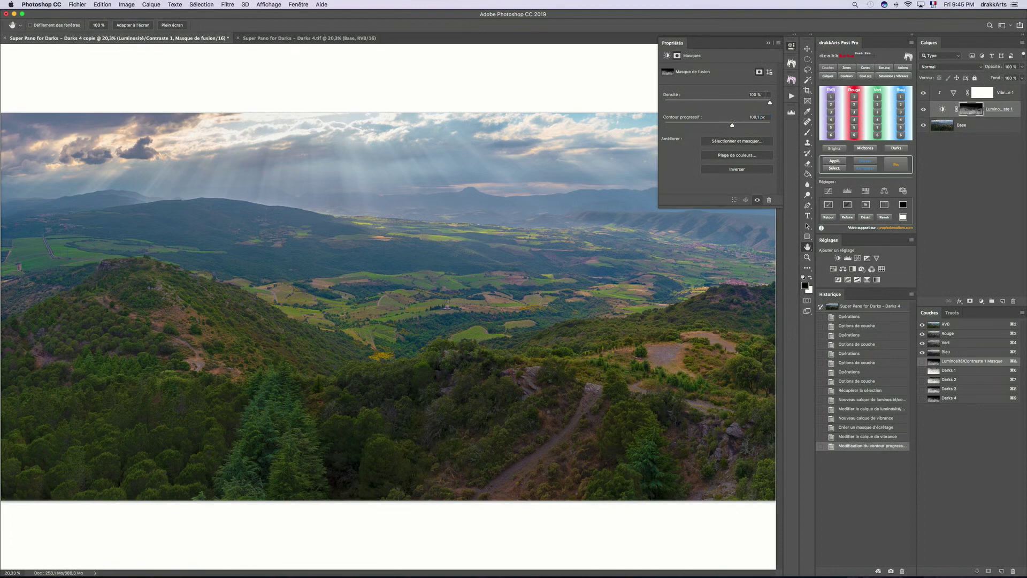
pyautogui.click(791, 49)
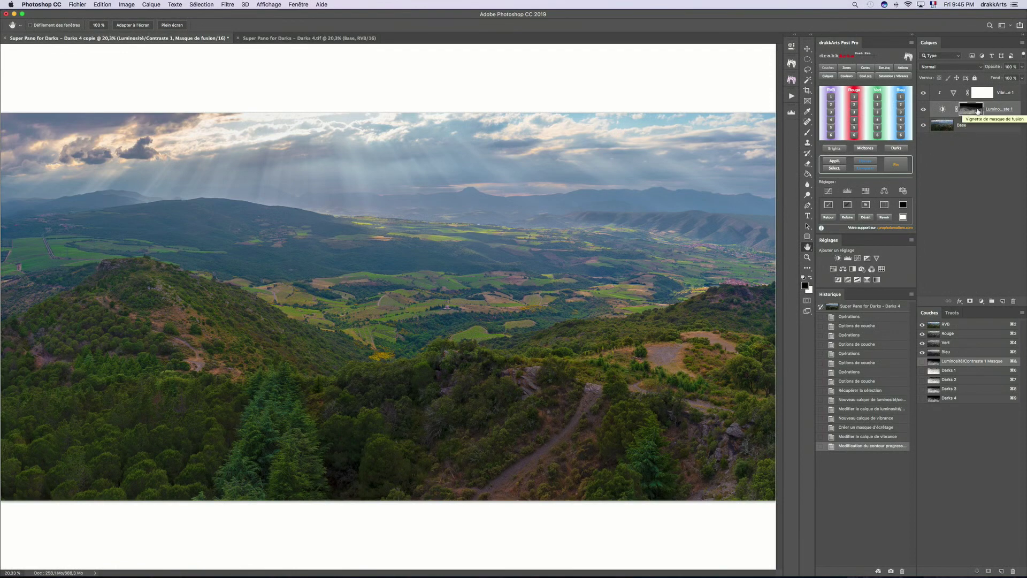
pyautogui.keyDown('alt'); pyautogui.click(978, 111); pyautogui.keyUp('alt')
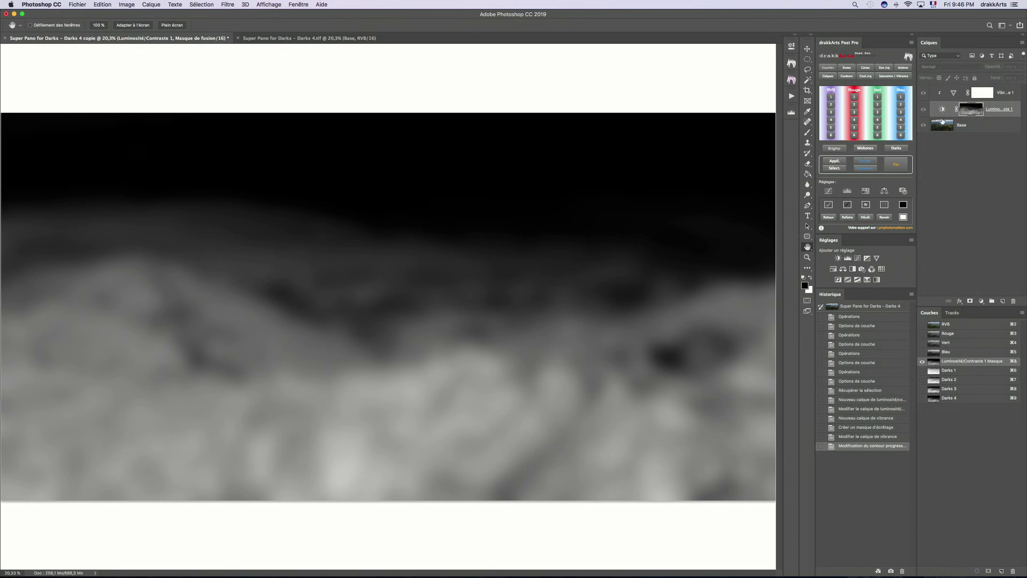
# - Return to the image, lower the Brightness/Contrast layer's opacity to 81%, and compare the result with the layer hidden and shown
pyautogui.click(943, 110)
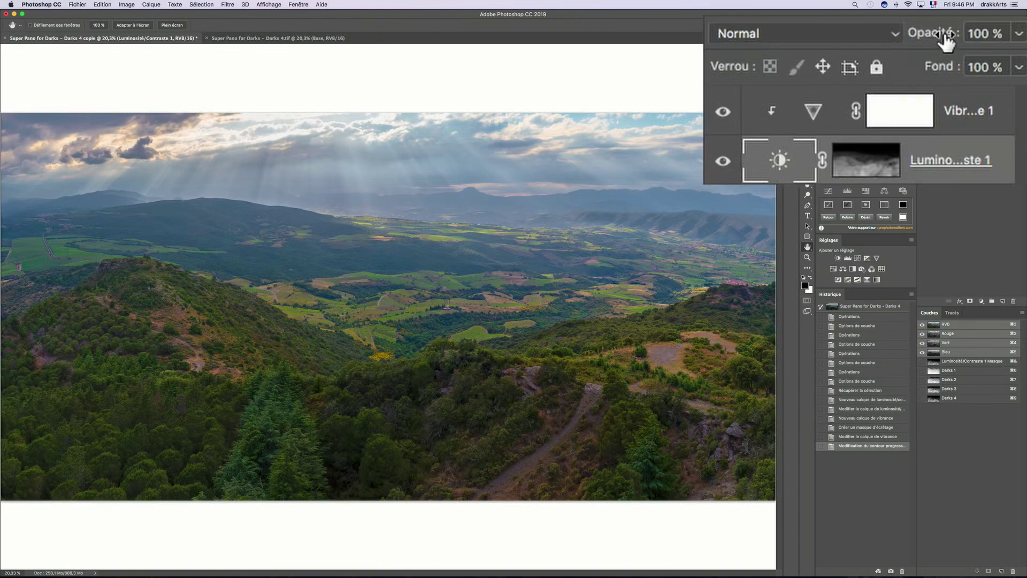
pyautogui.moveTo(945, 40); pyautogui.dragTo(894, 44)
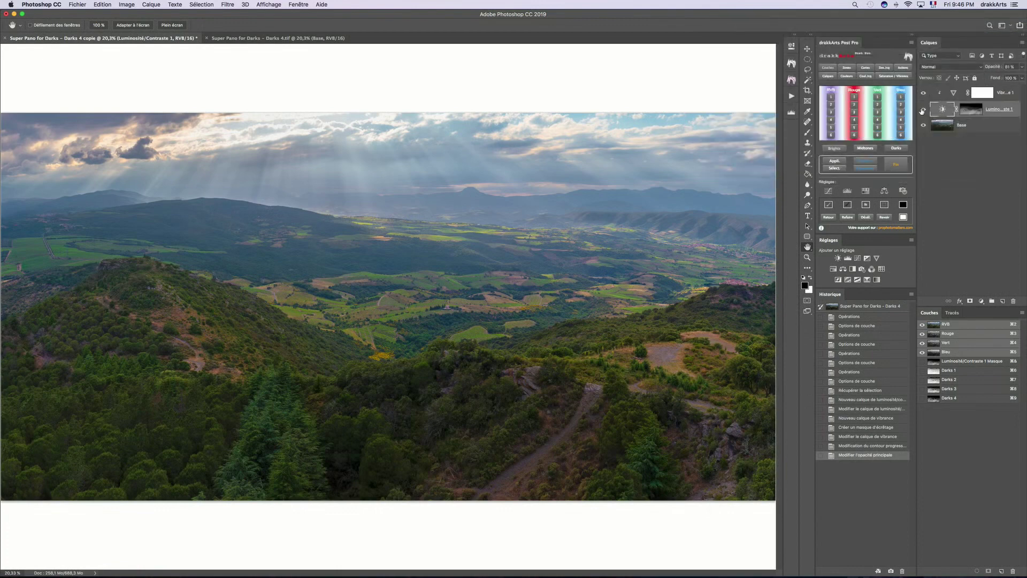
pyautogui.click(922, 110)
pyautogui.click(922, 110)
pyautogui.click(922, 111)
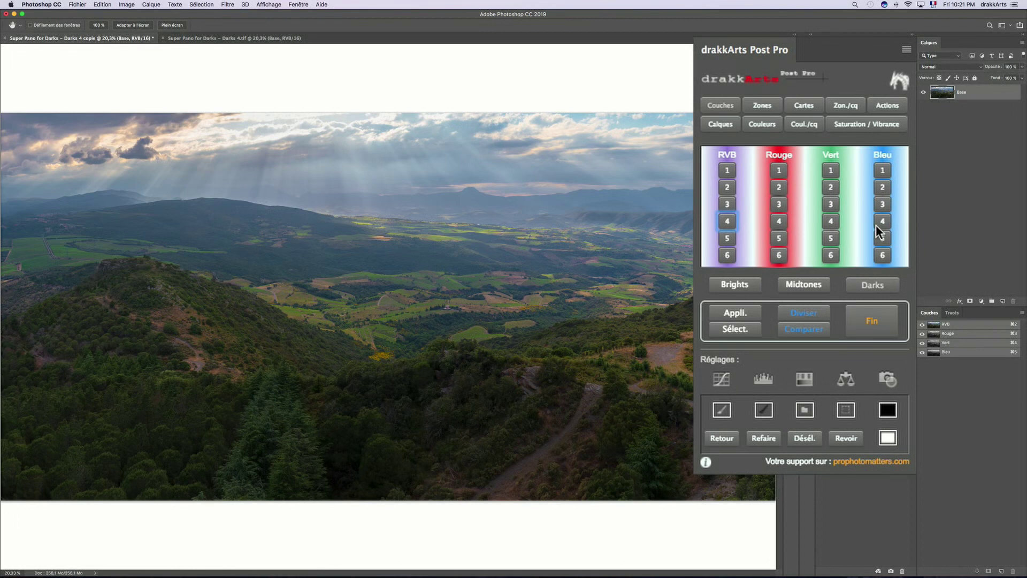
# - Preview the RVB Darks 4 luminosity mask of the Base layer with the drakkArts Post Pro channel masks
pyautogui.click(724, 106)
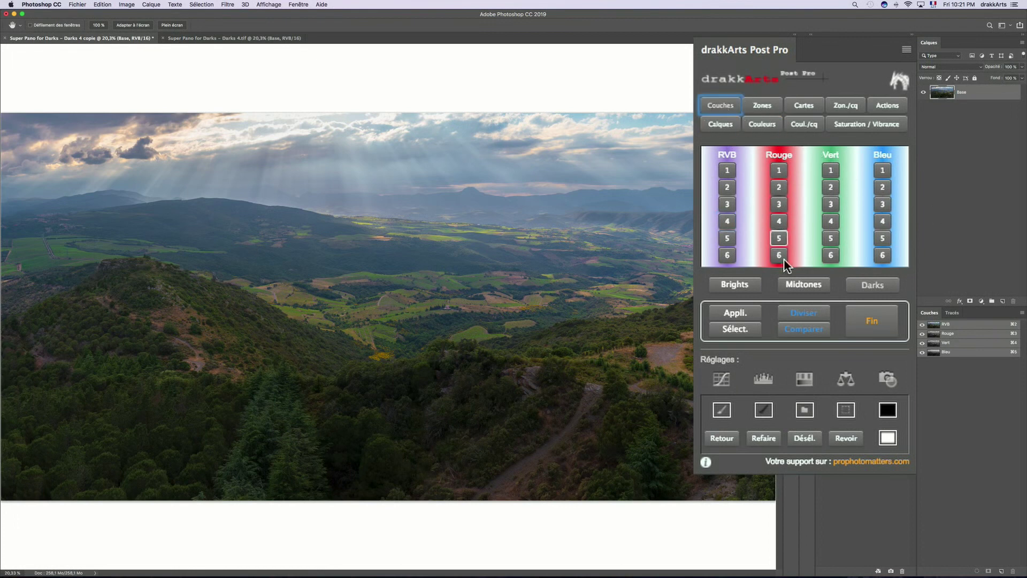
pyautogui.click(869, 289)
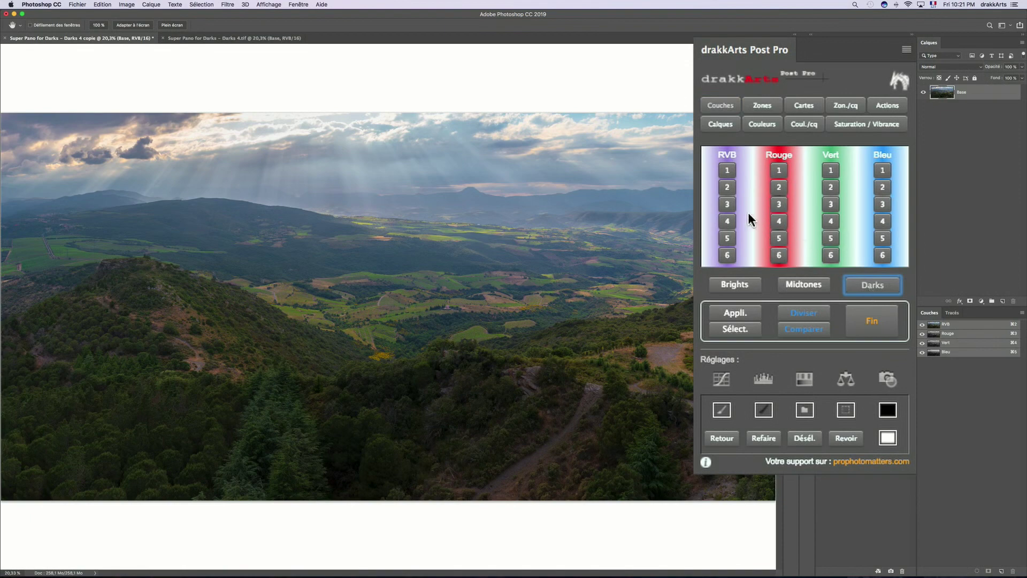
pyautogui.click(728, 220)
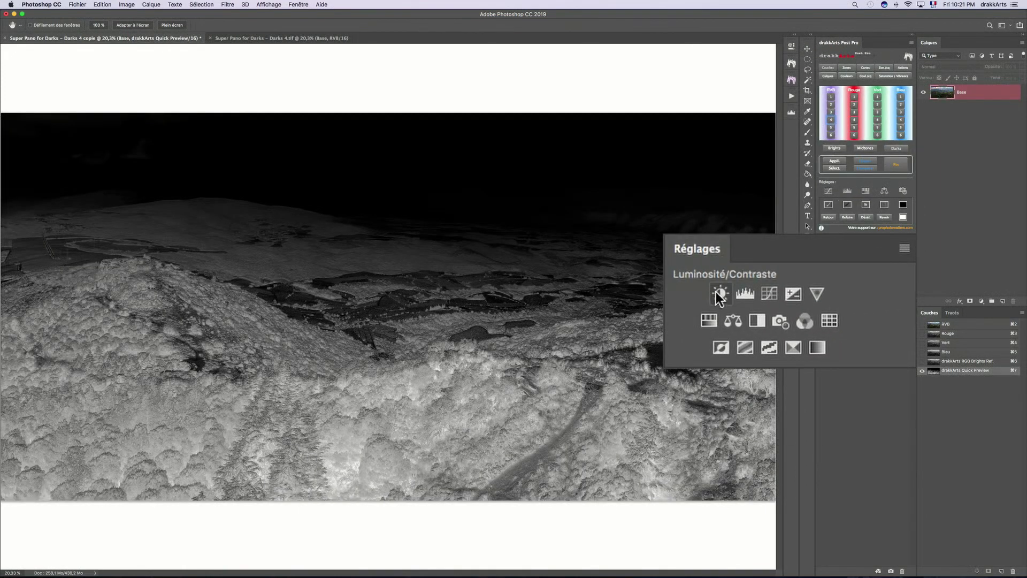
# - Apply the previewed Darks 4 mask to a new Brightness/Contrast adjustment layer, and revert the document to its opening history snapshot
pyautogui.click(720, 294)
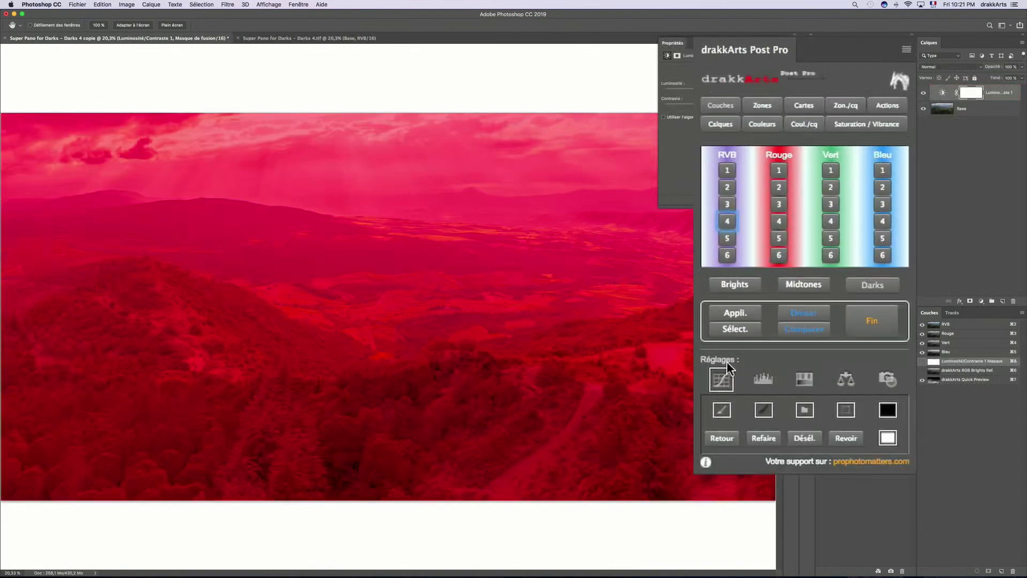
pyautogui.click(736, 313)
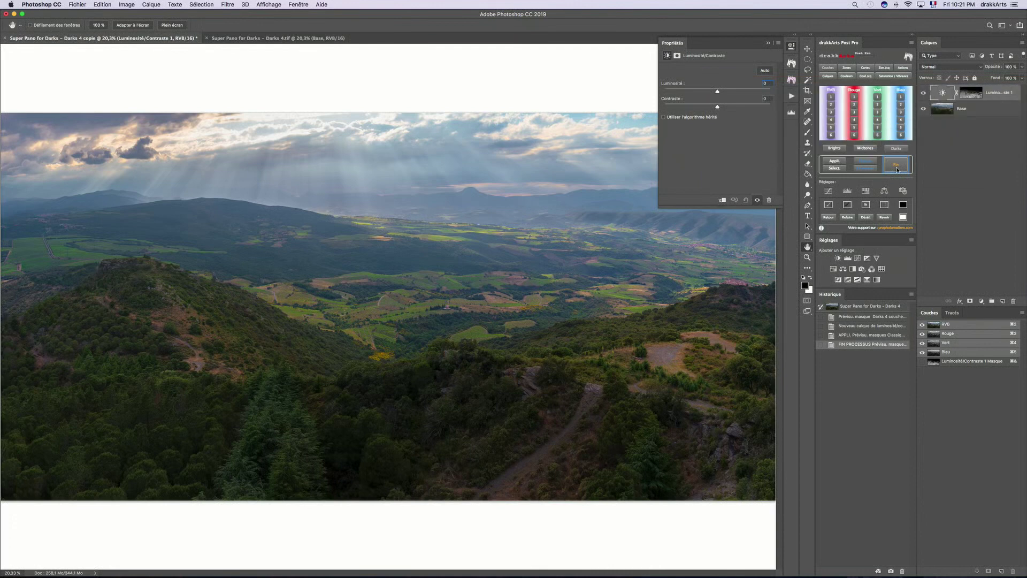
pyautogui.click(791, 47)
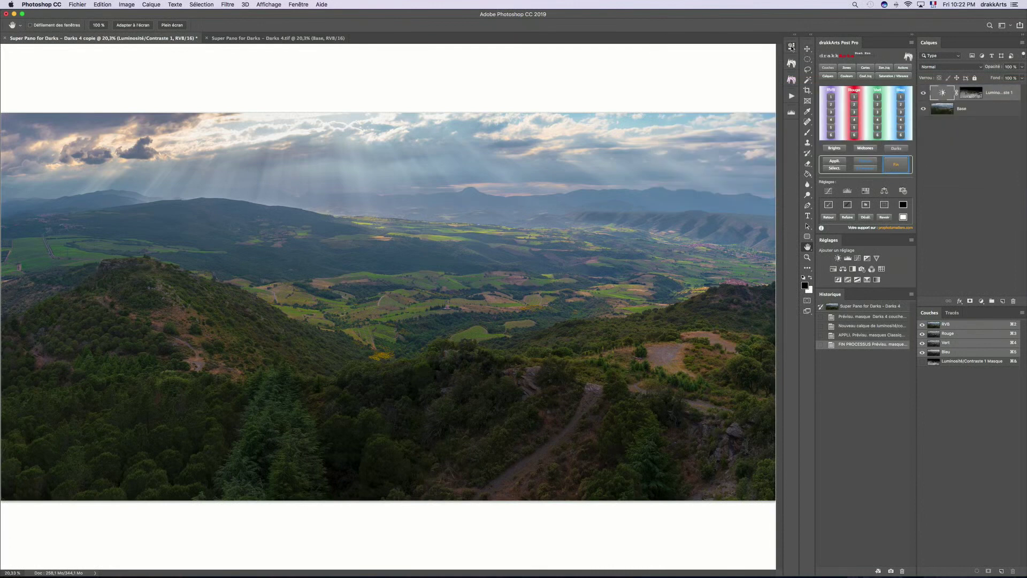
pyautogui.click(872, 309)
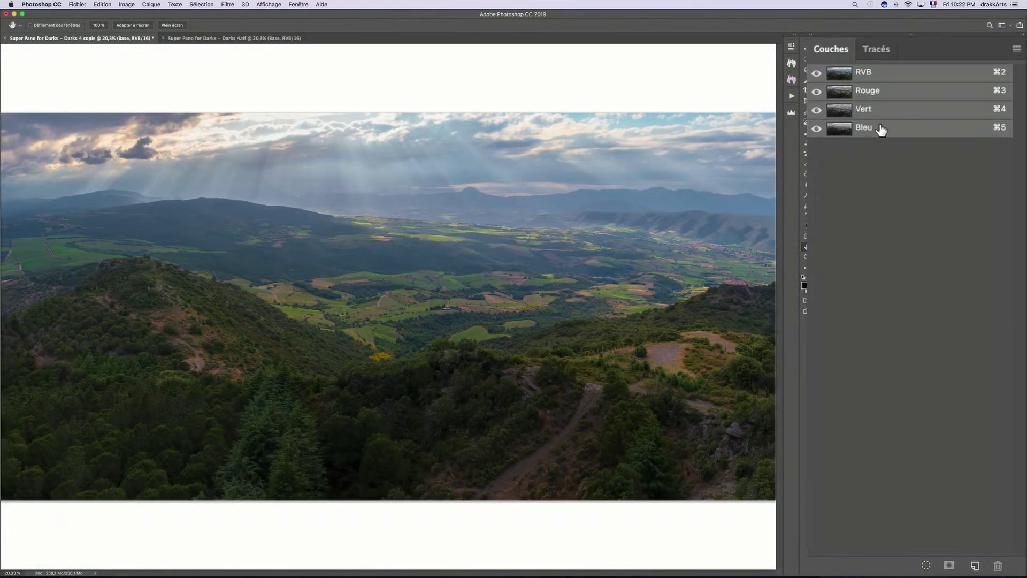
# - View the Rouge, Vert and Bleu channels one by one to compare their contrast in the shadow areas
pyautogui.click(847, 95)
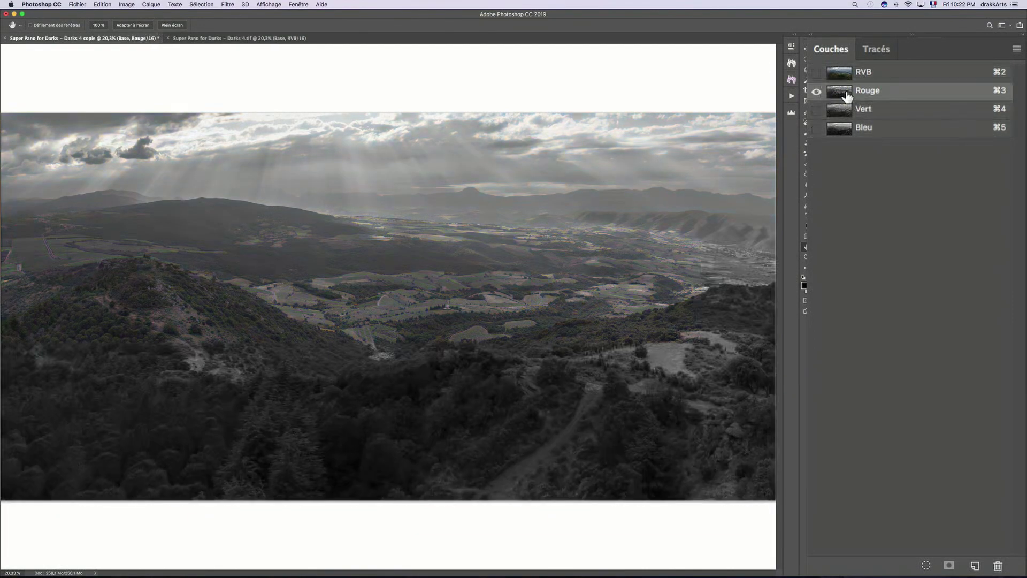
pyautogui.click(843, 113)
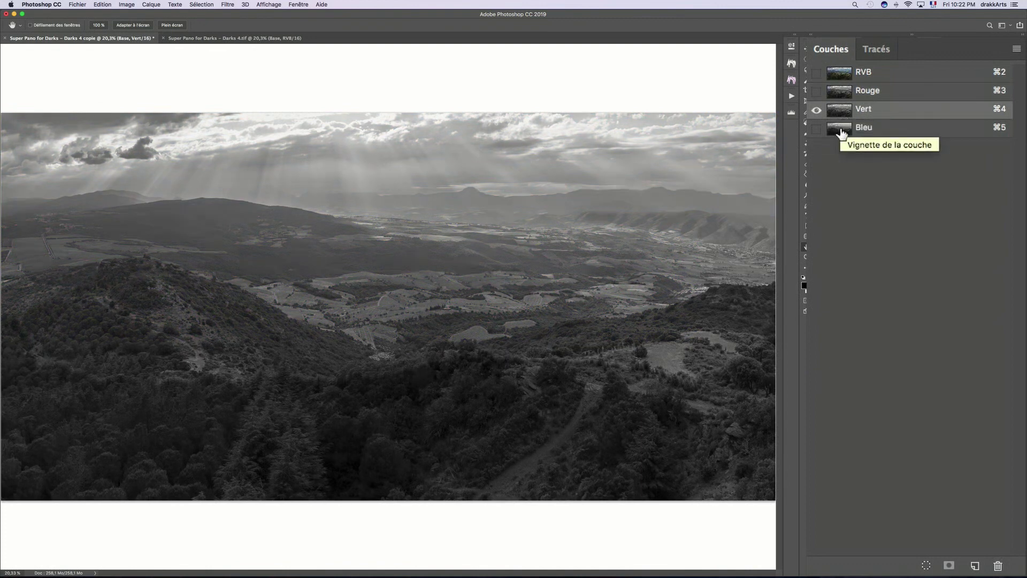
pyautogui.click(842, 132)
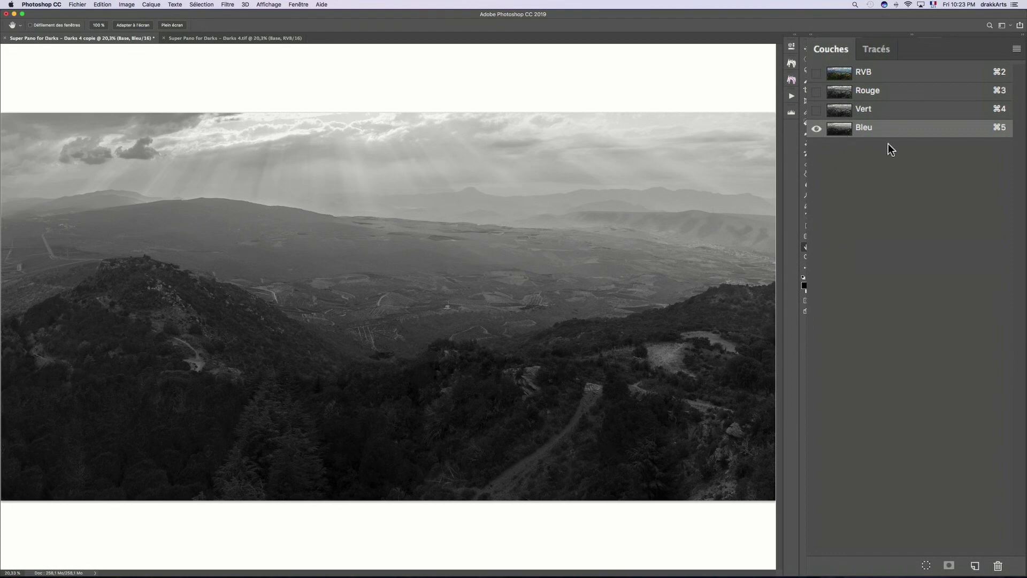
# - Duplicate the Rouge and Bleu channels as new channels and invert the copy of the Bleu channel
pyautogui.moveTo(850, 96); pyautogui.dragTo(974, 564)
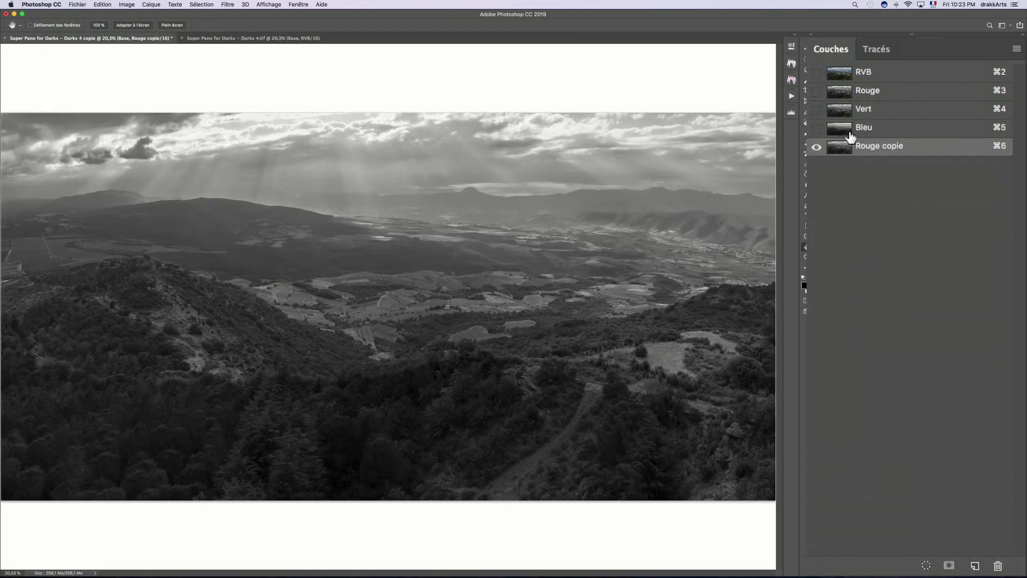
pyautogui.moveTo(850, 128); pyautogui.dragTo(975, 566)
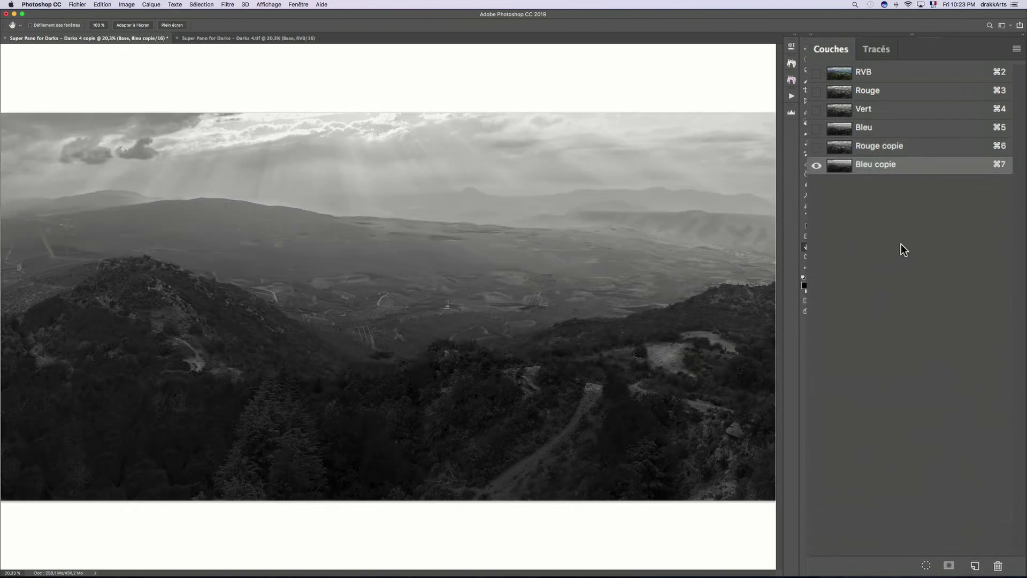
pyautogui.press('super+i')
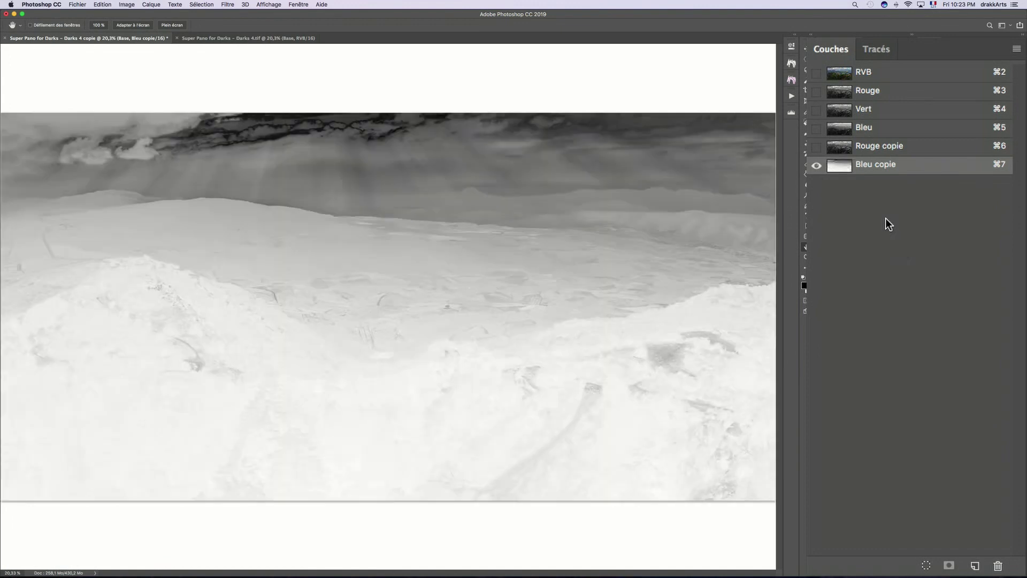
# - Invert the Rouge copie channel, compare it with the inverted Bleu copie channel, and return to the RVB composite without the copies
pyautogui.moveTo(849, 154); pyautogui.dragTo(851, 156)
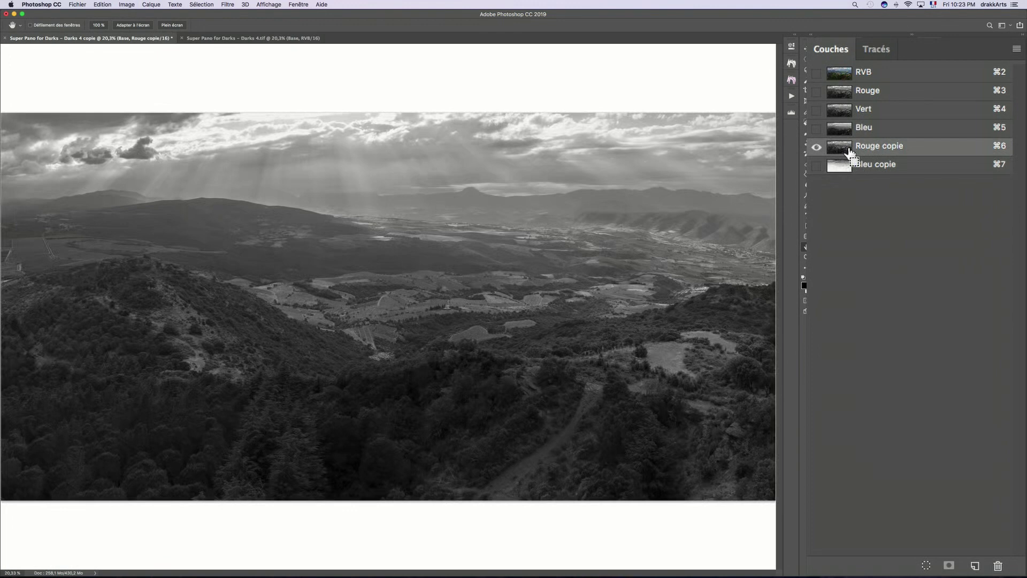
pyautogui.press('super+i')
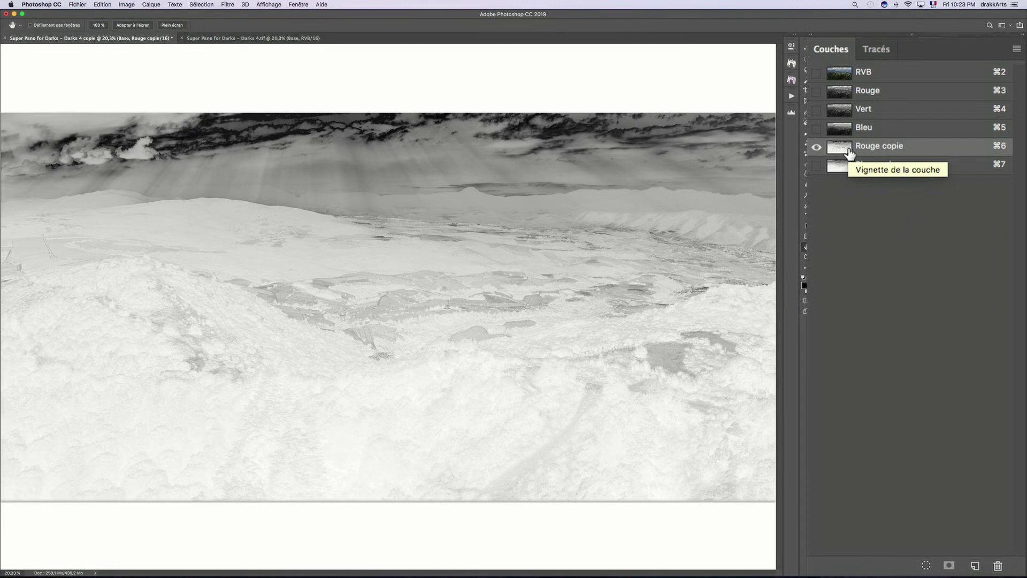
pyautogui.click(839, 170)
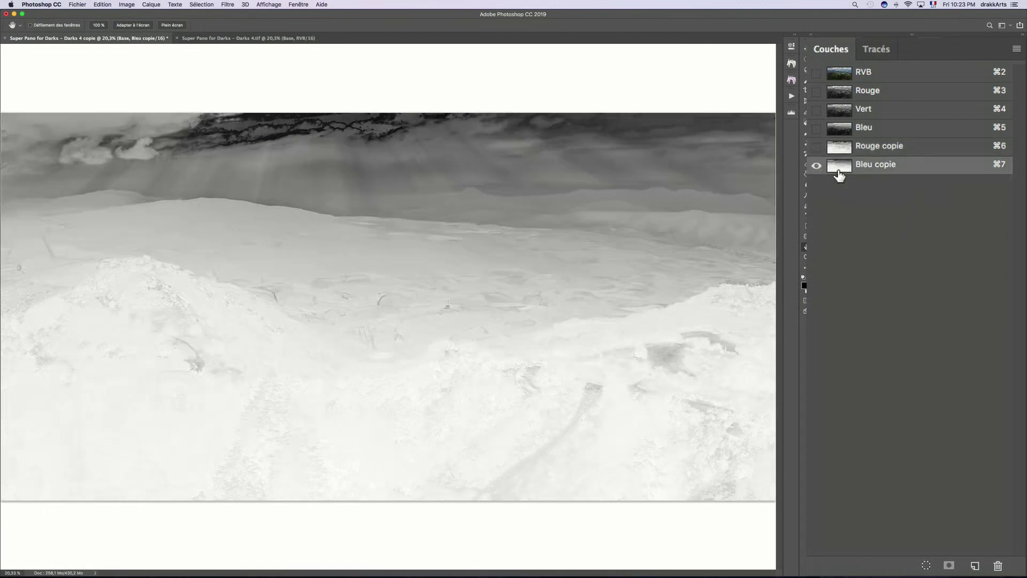
pyautogui.click(837, 153)
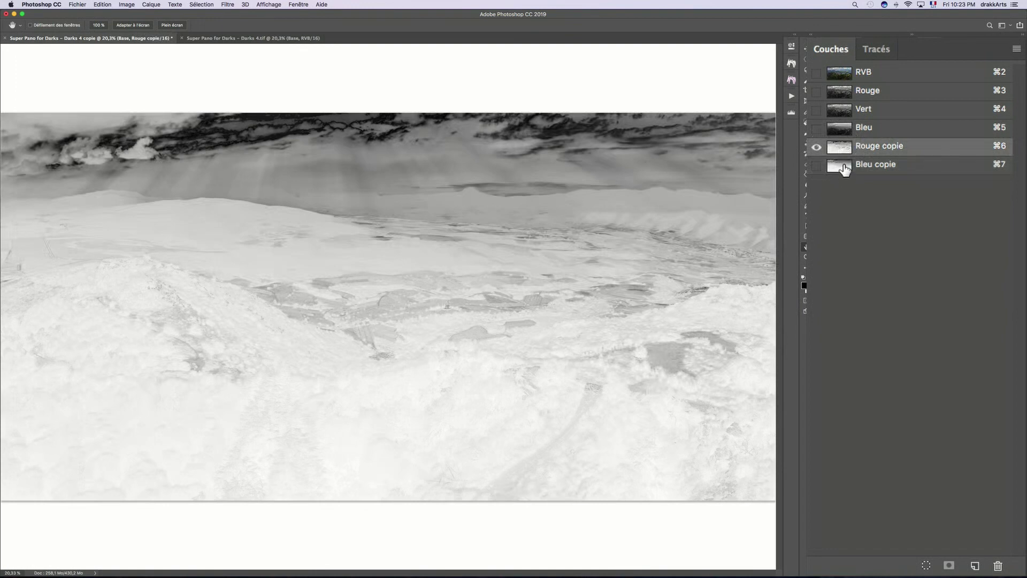
pyautogui.click(845, 169)
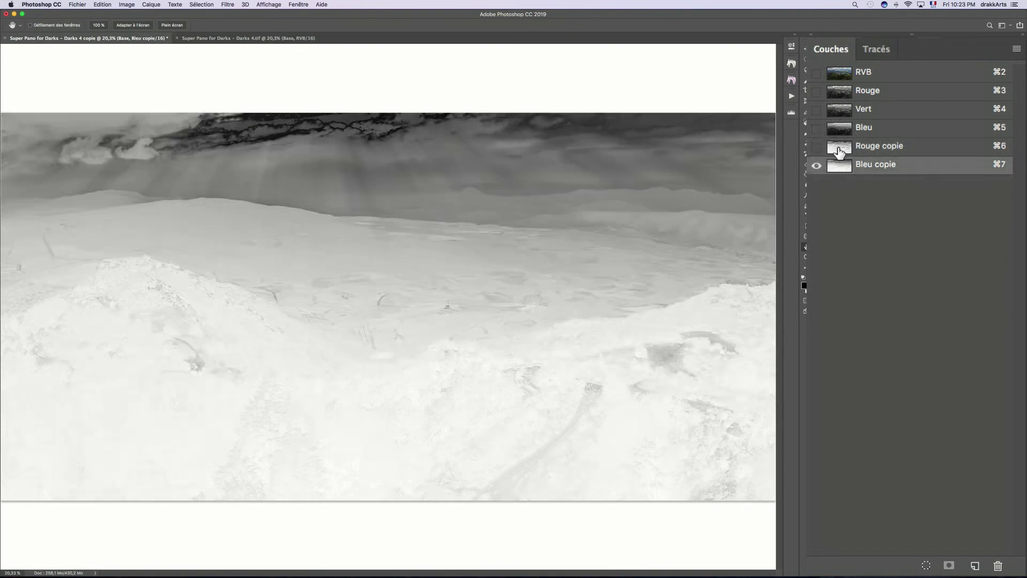
pyautogui.click(838, 151)
pyautogui.click(841, 168)
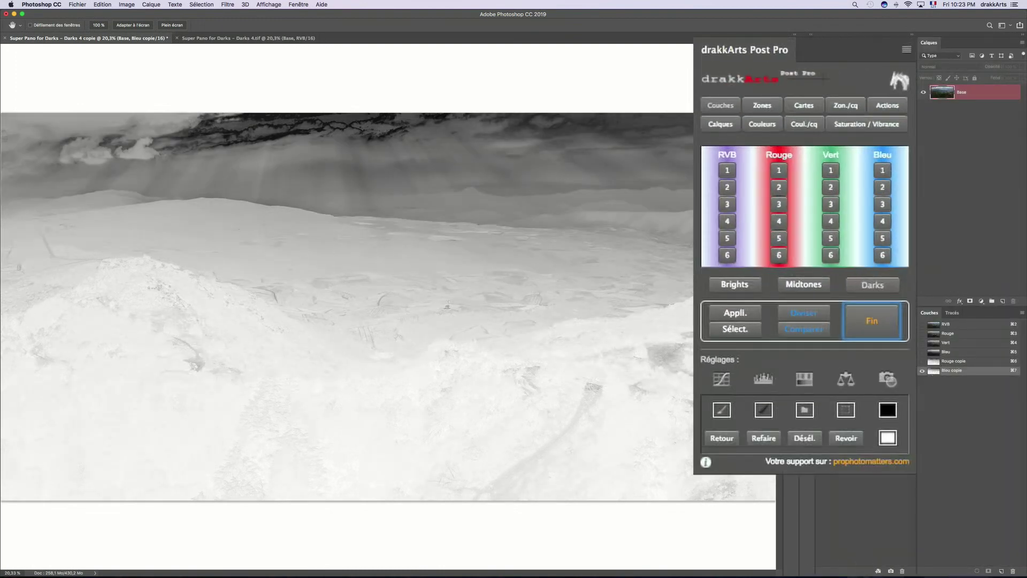
pyautogui.press('super+2')
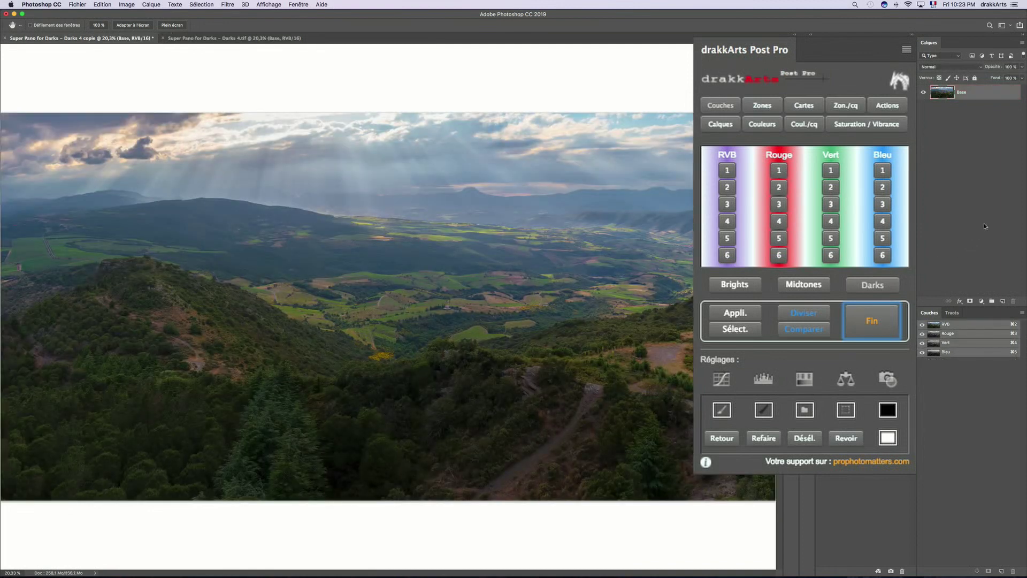
# - Apply the Bleu Darks 4 mask to a new Brightness/Contrast adjustment layer, and set its brightness to about 106 and contrast to 15
pyautogui.click(883, 220)
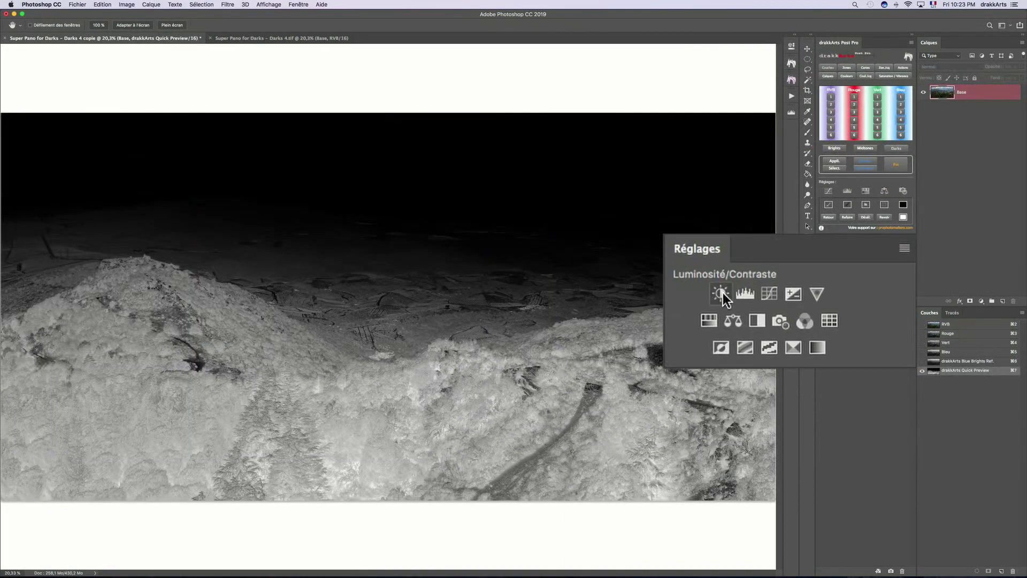
pyautogui.click(722, 294)
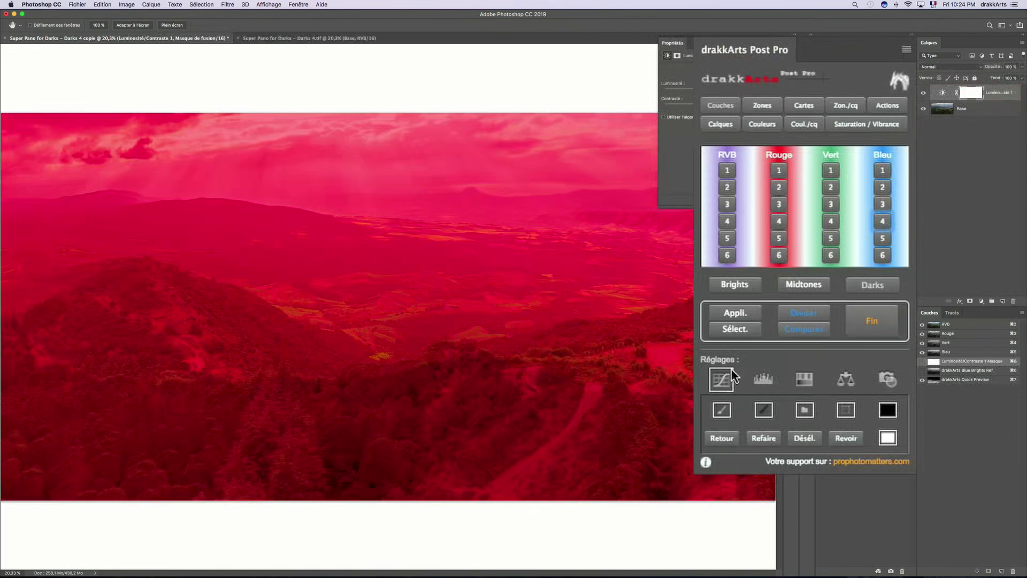
pyautogui.click(735, 313)
pyautogui.click(896, 166)
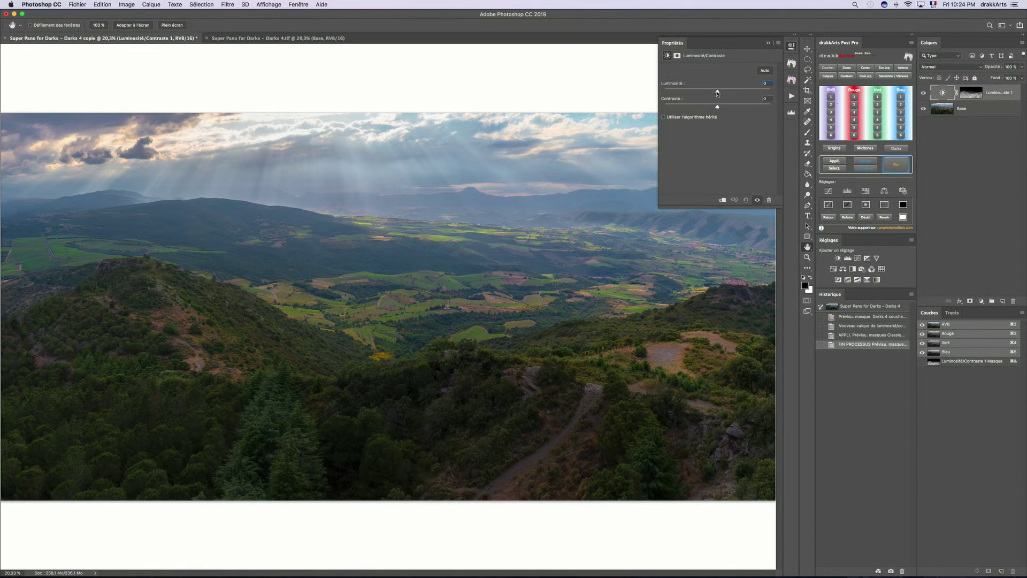
pyautogui.moveTo(718, 92)
pyautogui.mouseDown()
pyautogui.moveTo(755, 96)
pyautogui.moveTo(726, 109)
pyautogui.mouseUp()
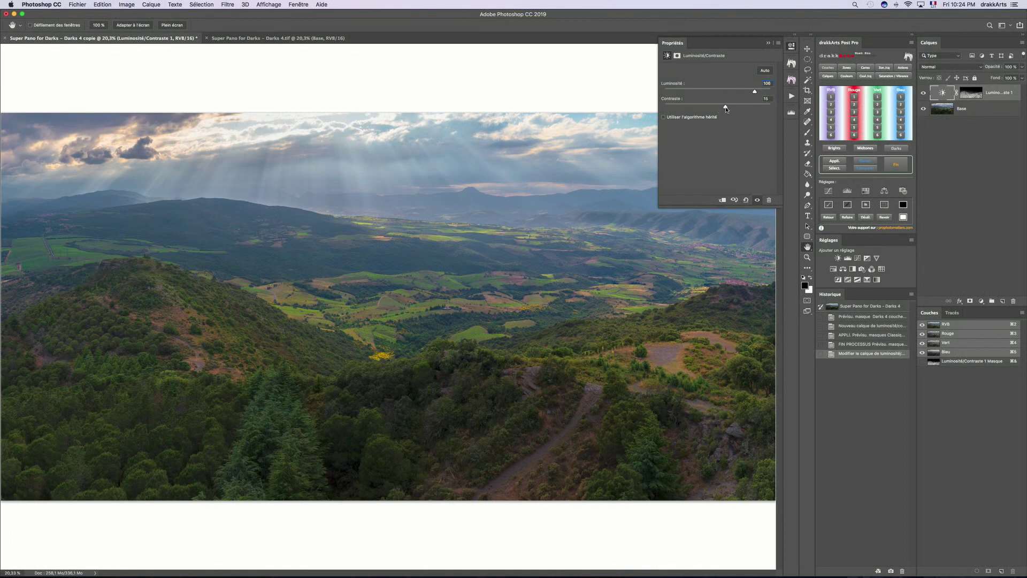
pyautogui.click(791, 47)
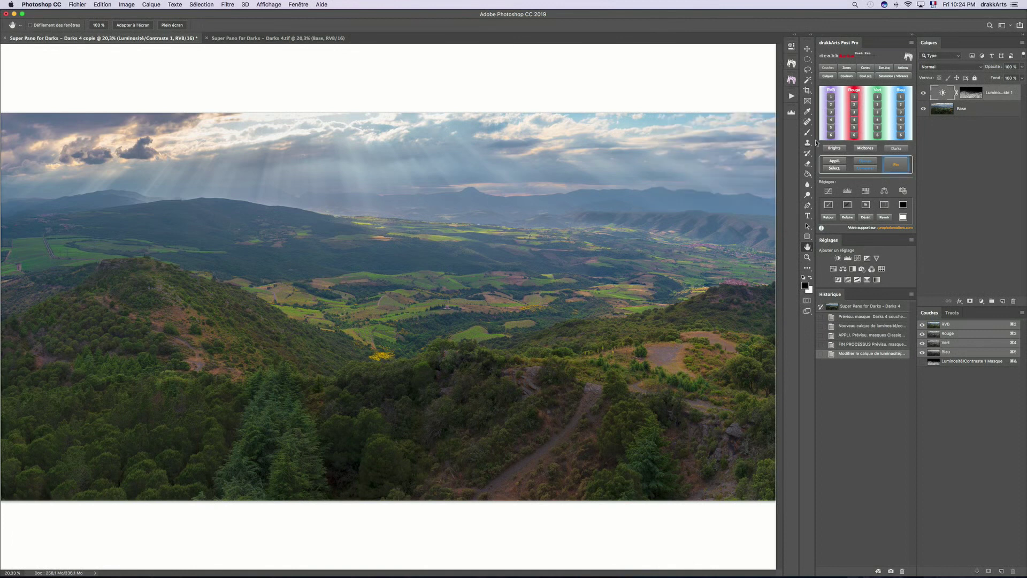
# - Clip a new Vibrance adjustment layer at about +80 to the Brightness/Contrast layer, and slightly lower the Brightness/Contrast layer's opacity
pyautogui.click(876, 258)
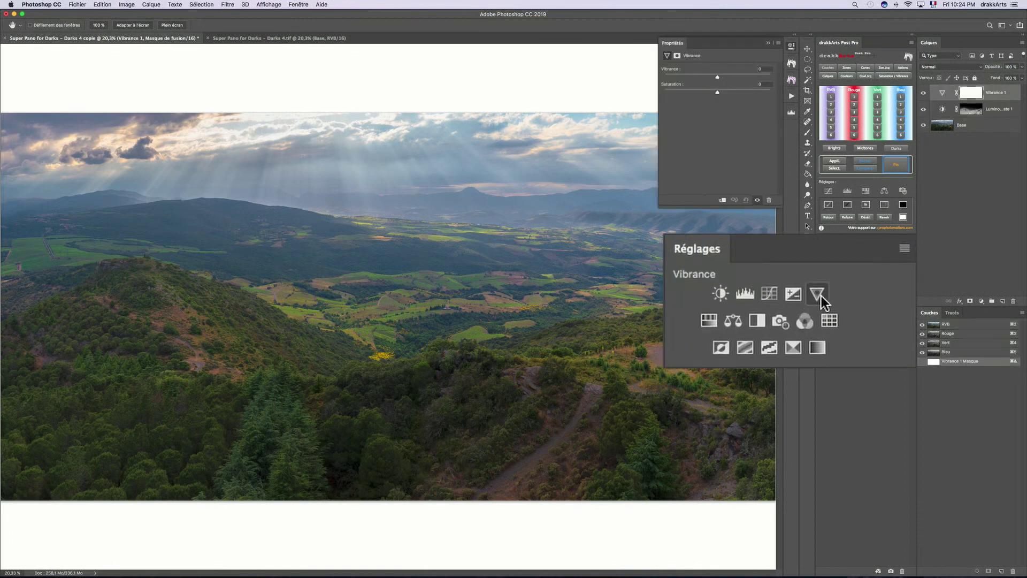
pyautogui.click(945, 102)
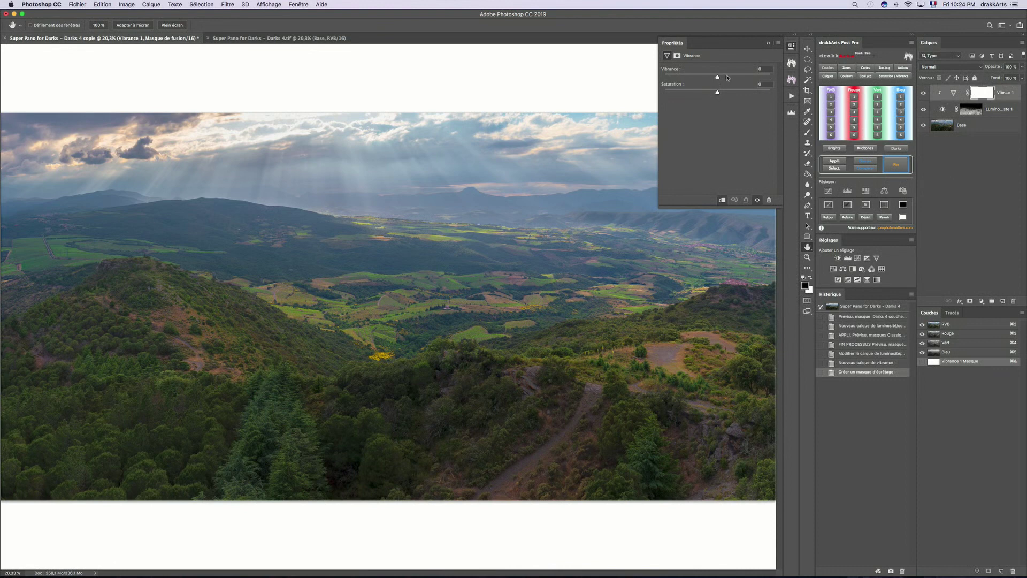
pyautogui.moveTo(719, 78); pyautogui.dragTo(760, 81)
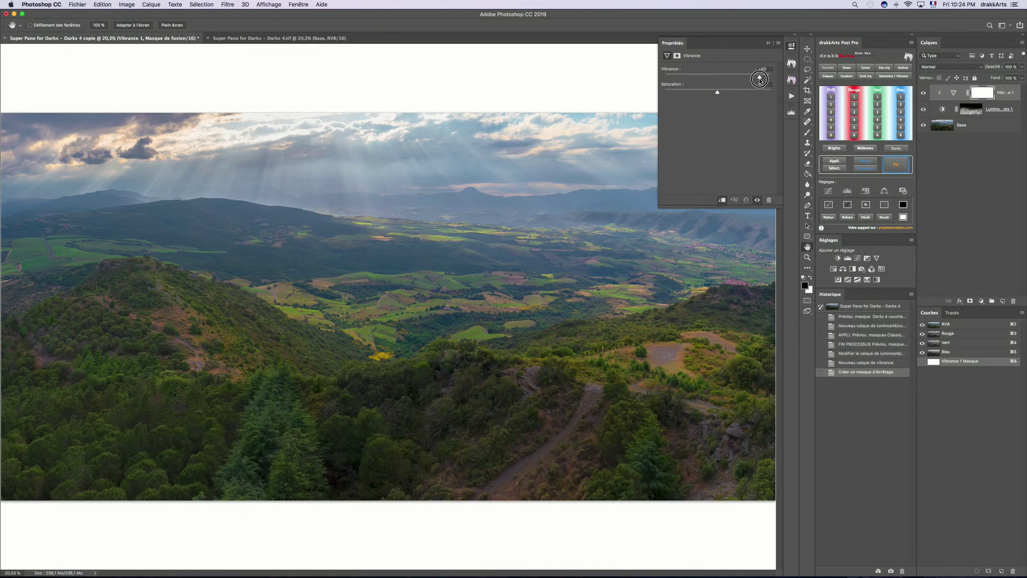
pyautogui.click(791, 48)
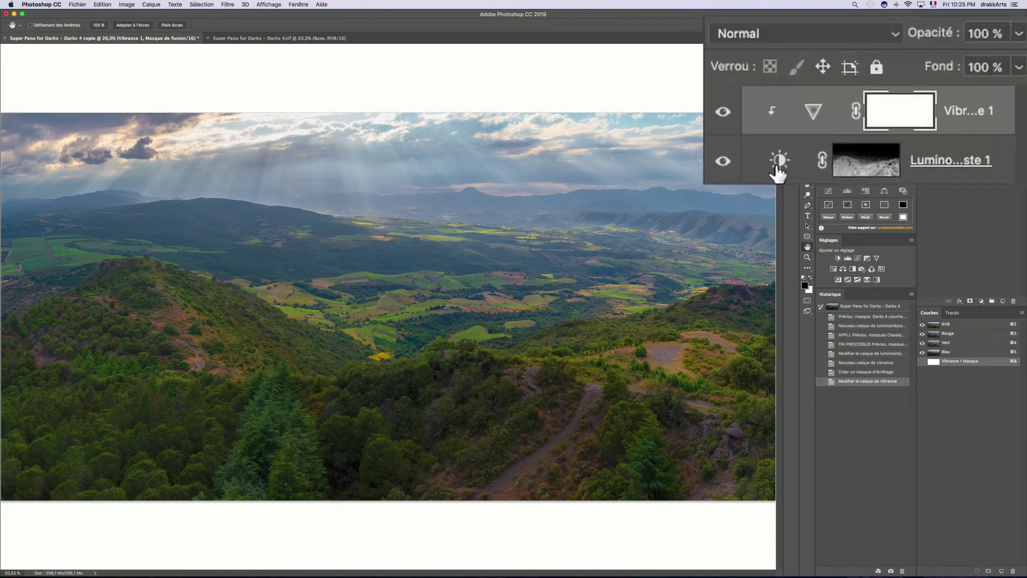
pyautogui.click(775, 166)
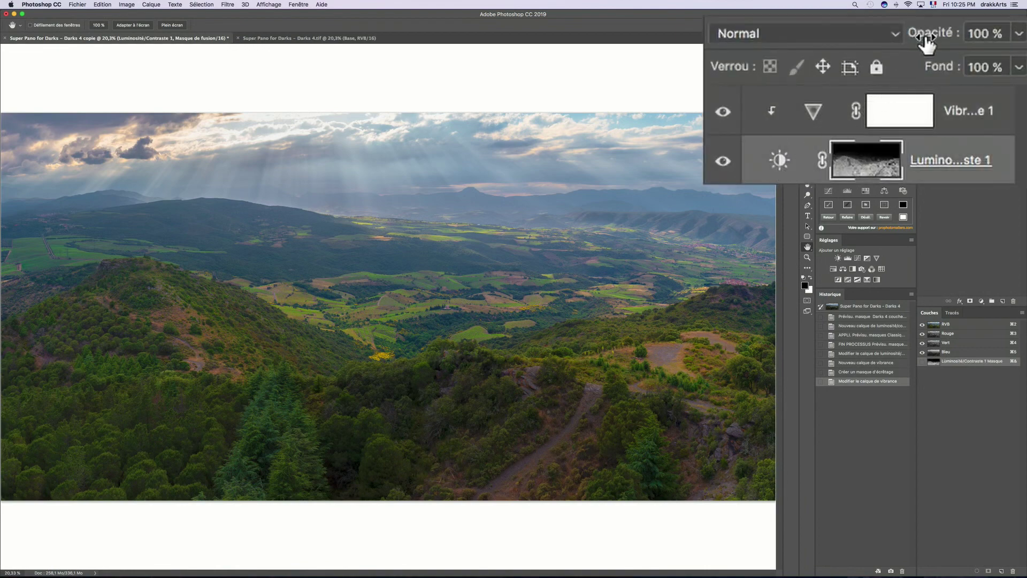
pyautogui.moveTo(929, 40); pyautogui.dragTo(903, 41)
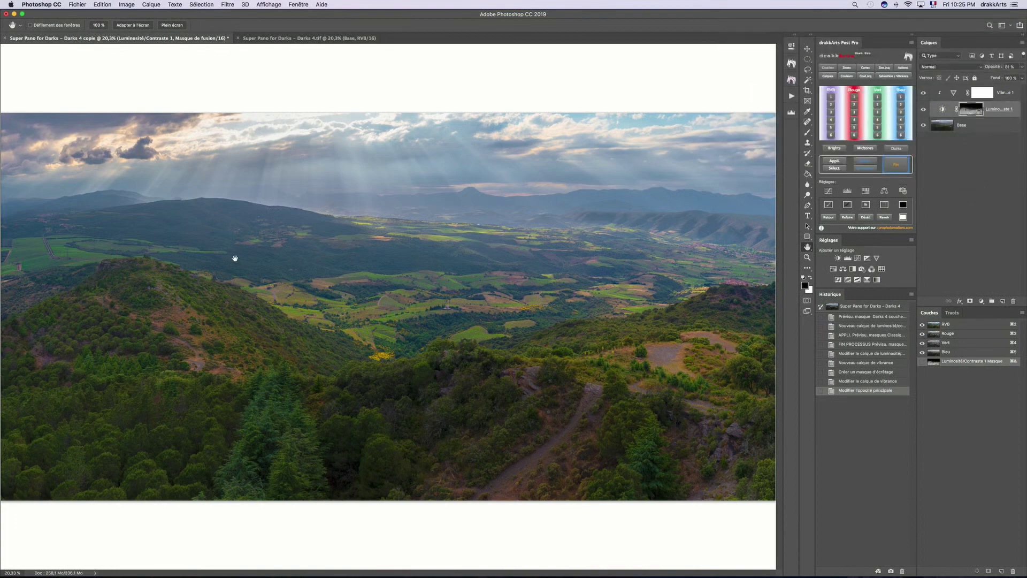
# - Compare the Bleu-masked copy with the original Darks 4.tif document by switching between them, and return to the copy
pyautogui.click(283, 42)
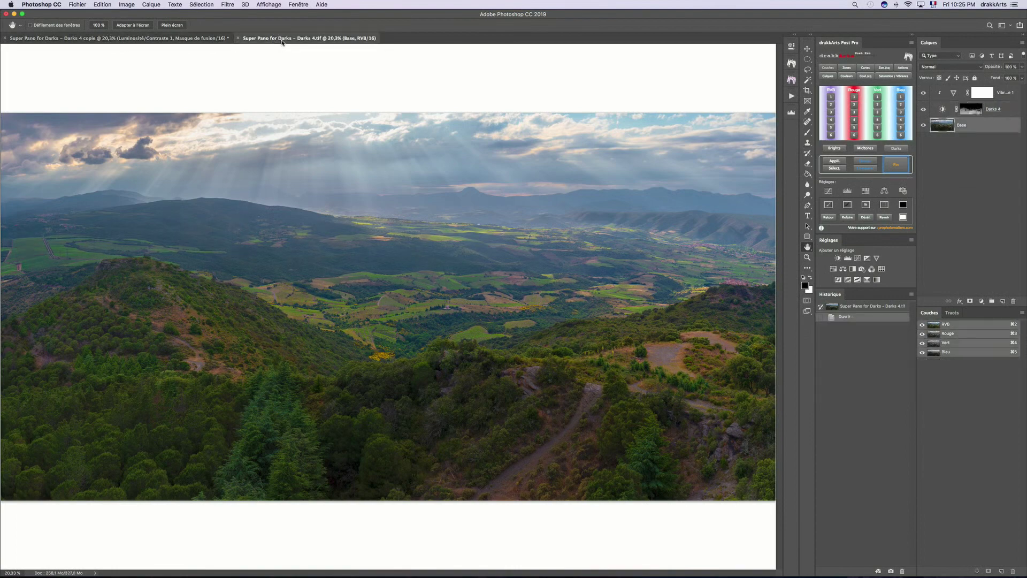
pyautogui.click(159, 39)
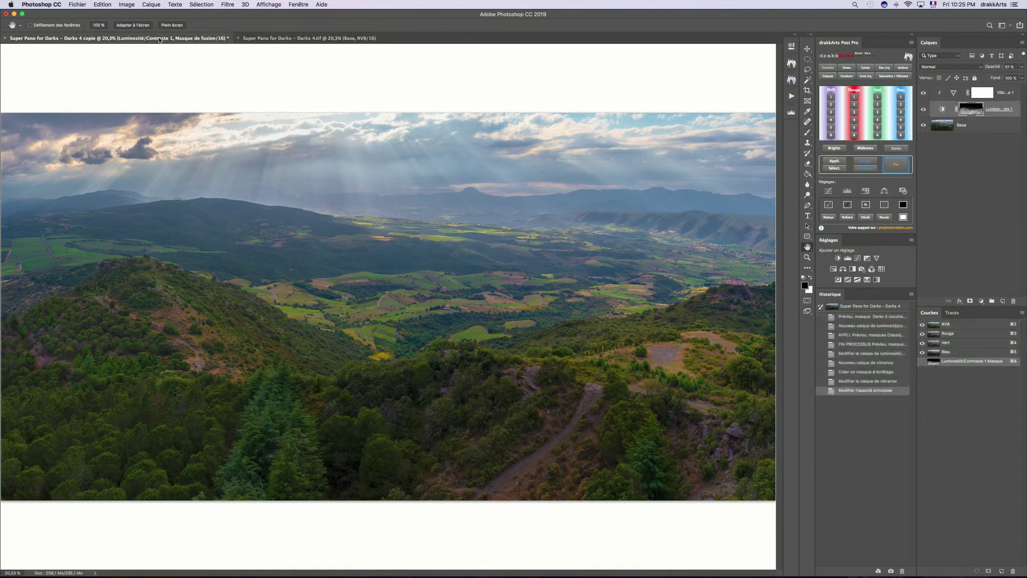
pyautogui.click(281, 39)
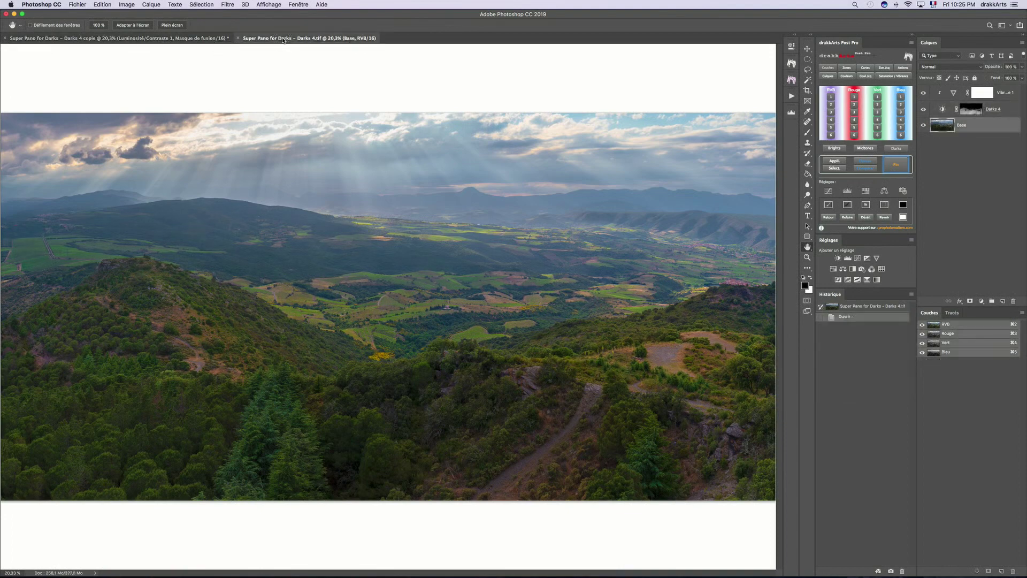
pyautogui.click(170, 40)
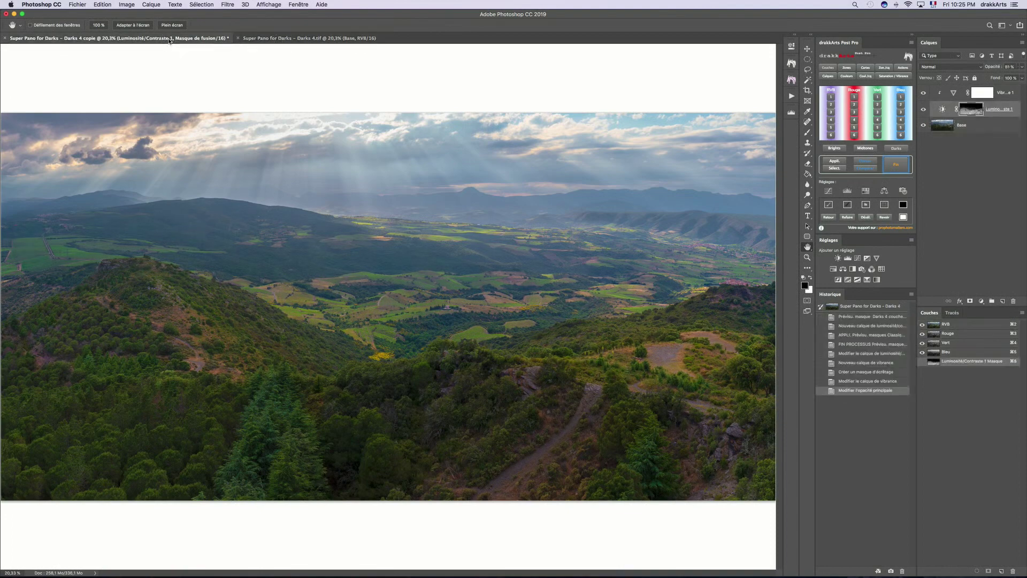
pyautogui.click(285, 41)
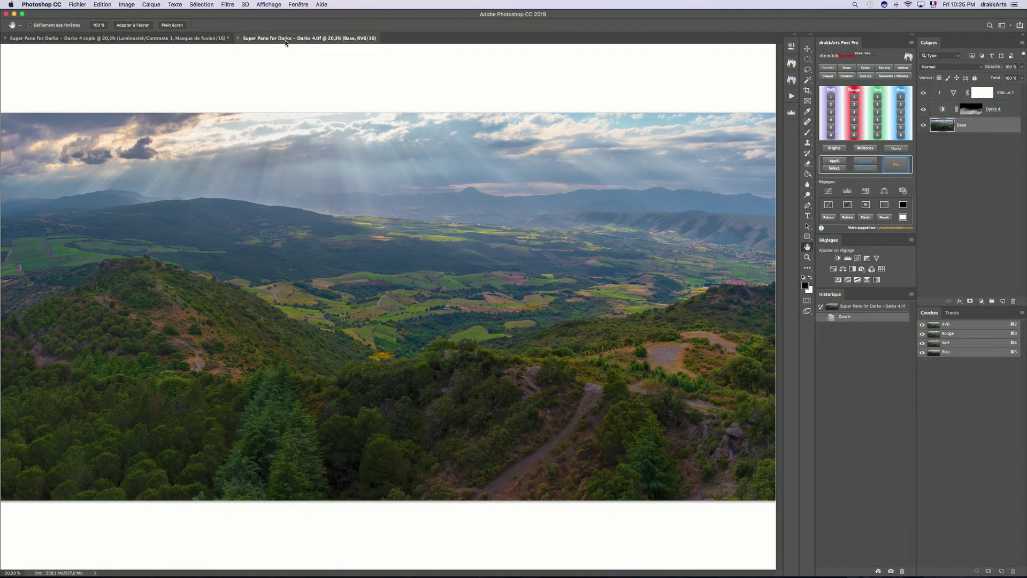
pyautogui.click(164, 41)
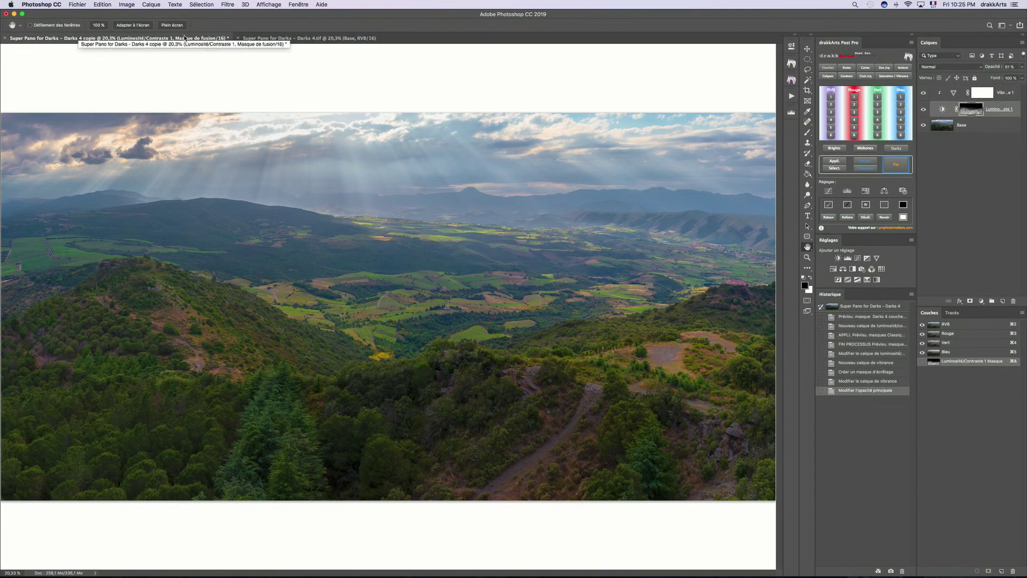
pyautogui.click(313, 39)
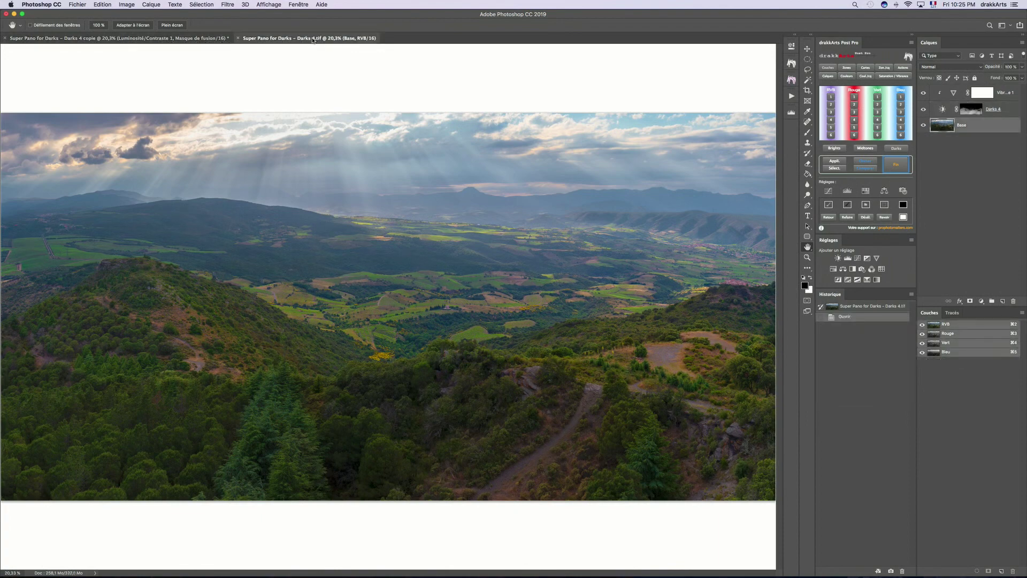
pyautogui.click(188, 38)
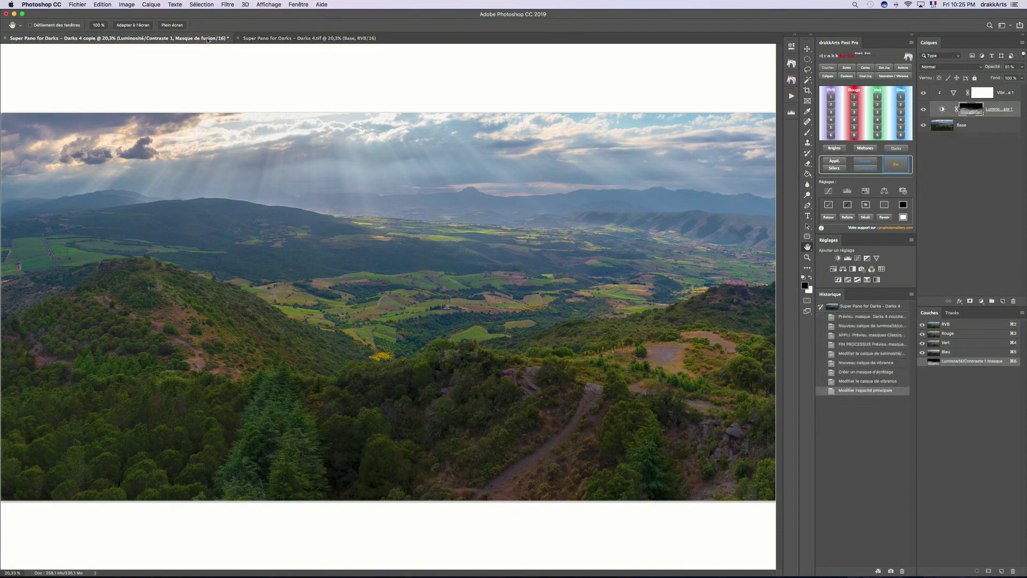
pyautogui.click(293, 40)
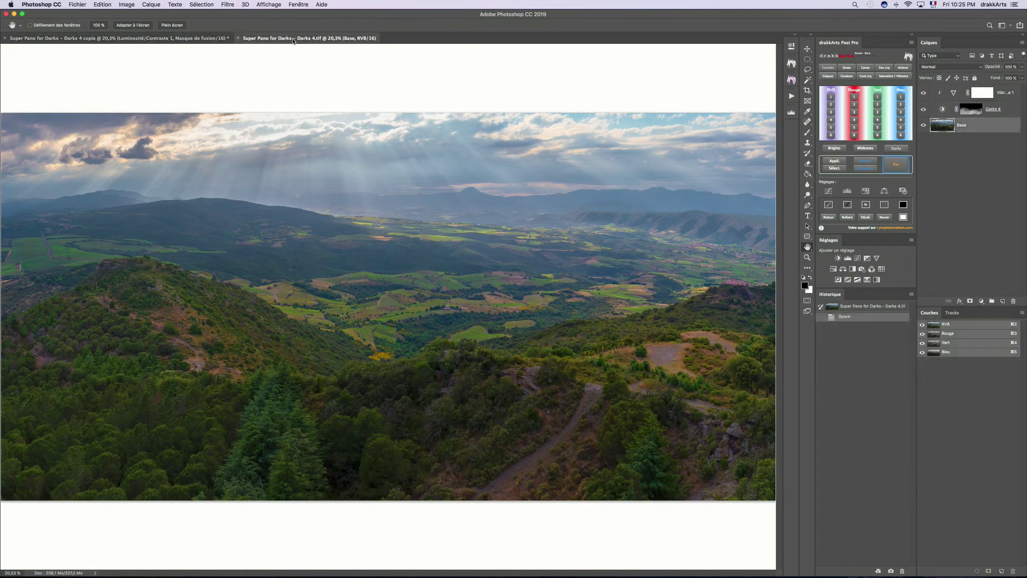
pyautogui.click(201, 40)
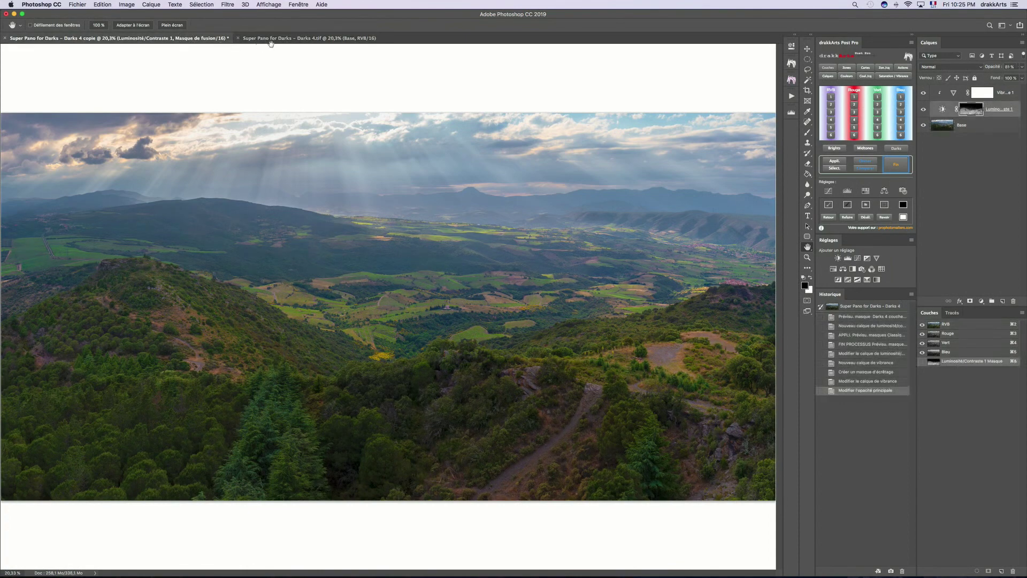
pyautogui.click(326, 41)
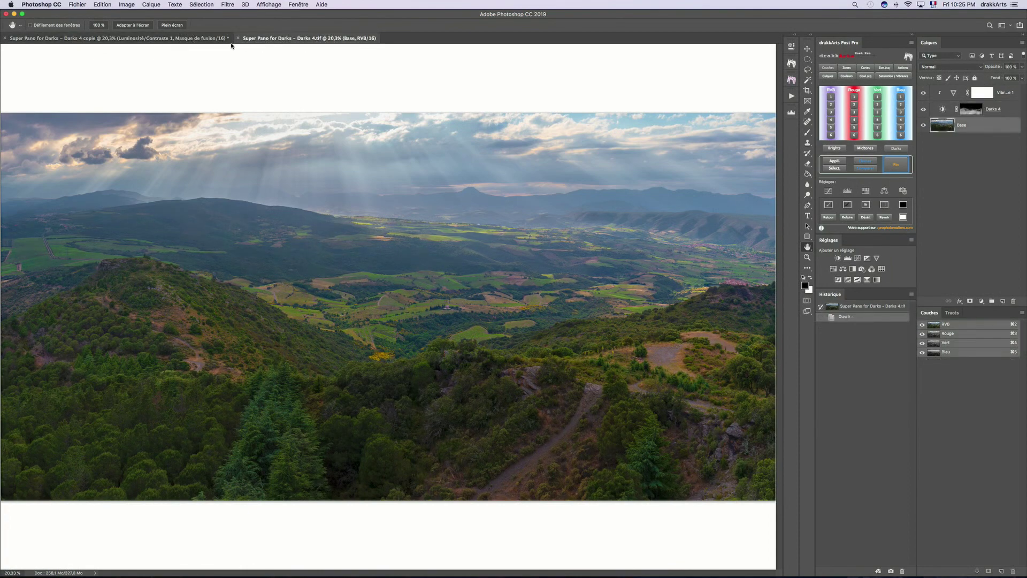
pyautogui.click(191, 41)
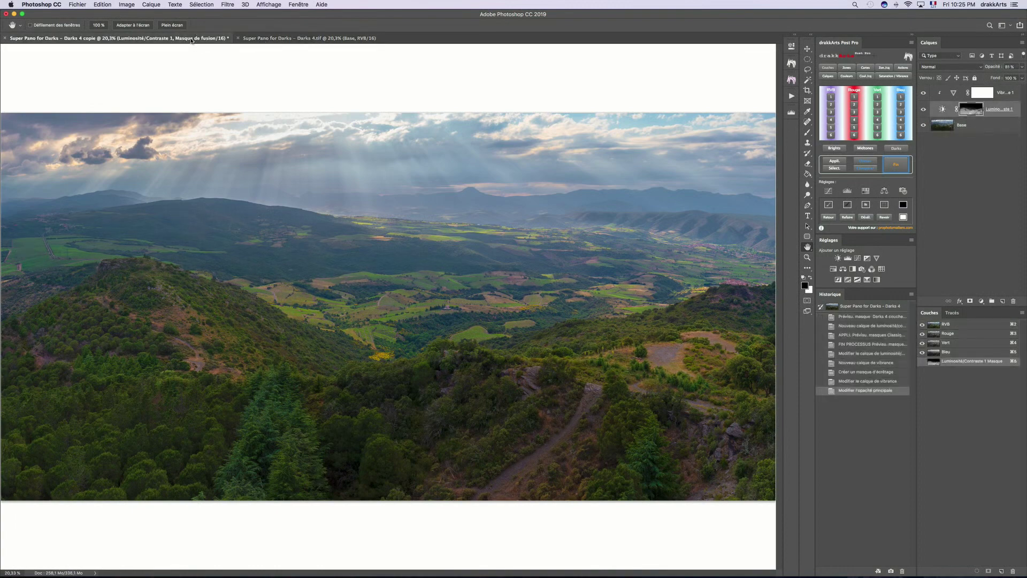
# - Hide and show the Brightness/Contrast layer to compare the panorama before and after the shadow brightening
pyautogui.click(924, 110)
pyautogui.click(923, 110)
pyautogui.click(924, 111)
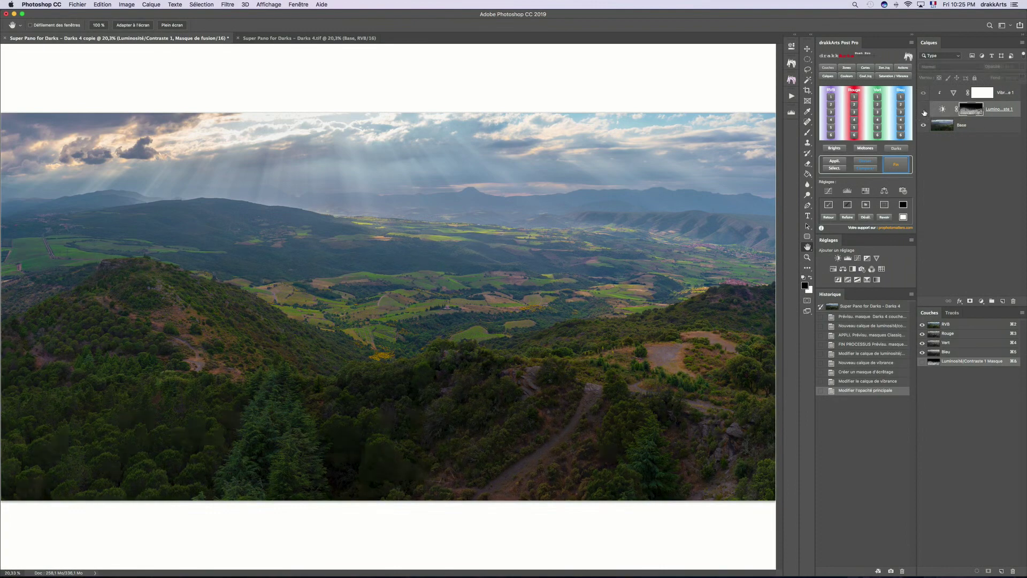
pyautogui.click(923, 111)
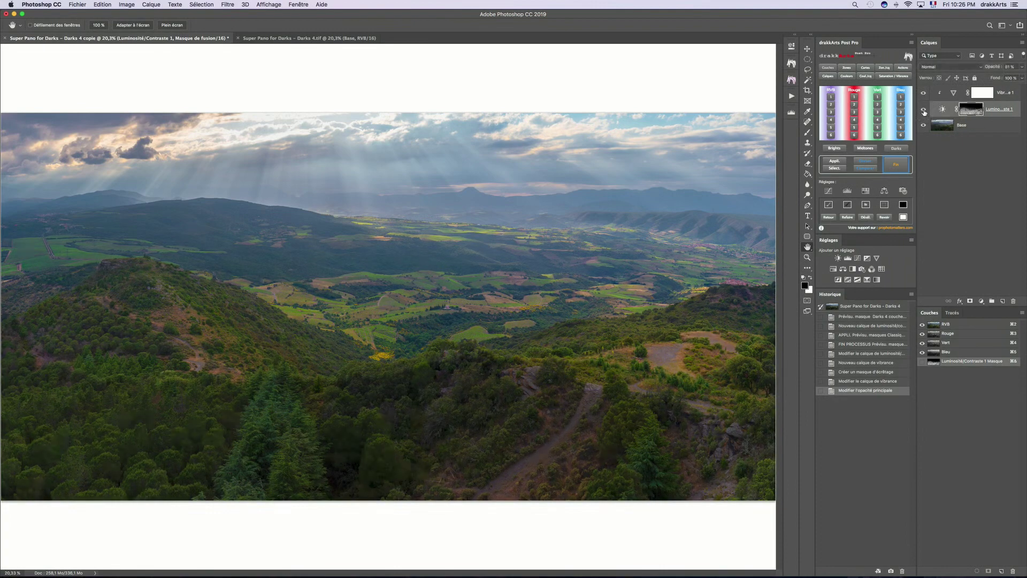